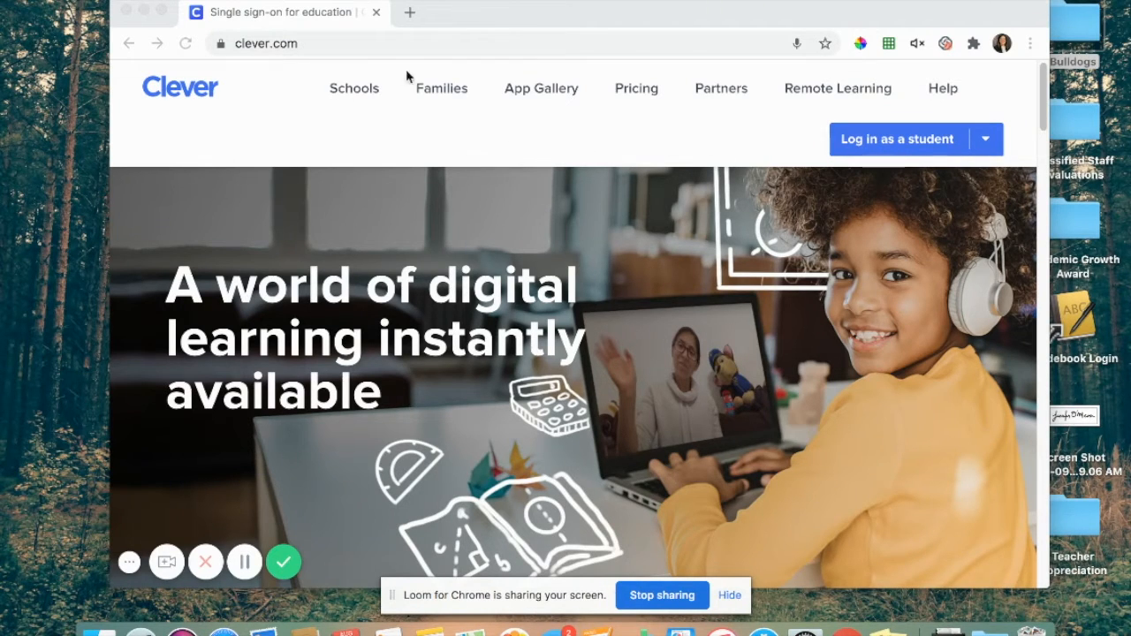
# Open the teacher or staff login and choose Phillips Middle in Edgecombe County Schools, NC, as the school
pyautogui.click(986, 141)
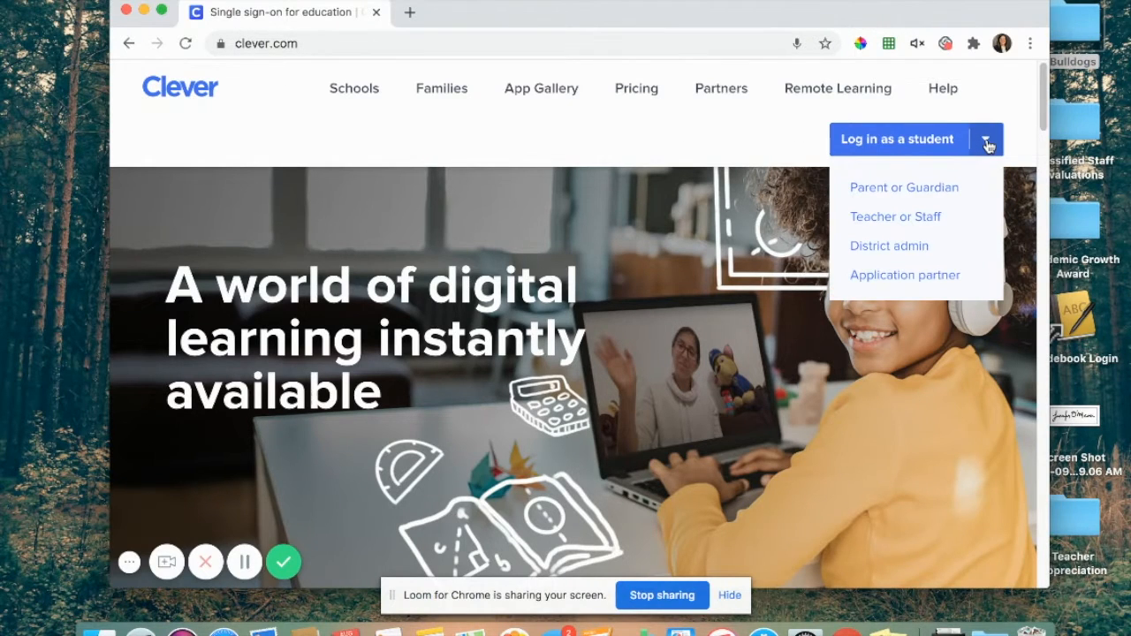
pyautogui.click(891, 222)
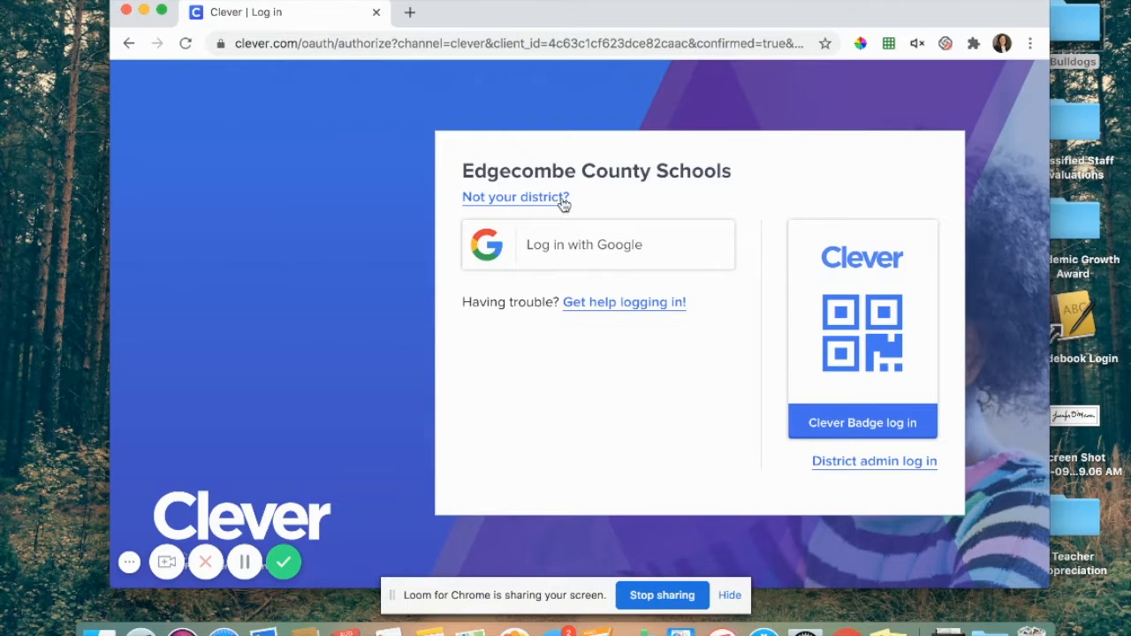
pyautogui.click(561, 200)
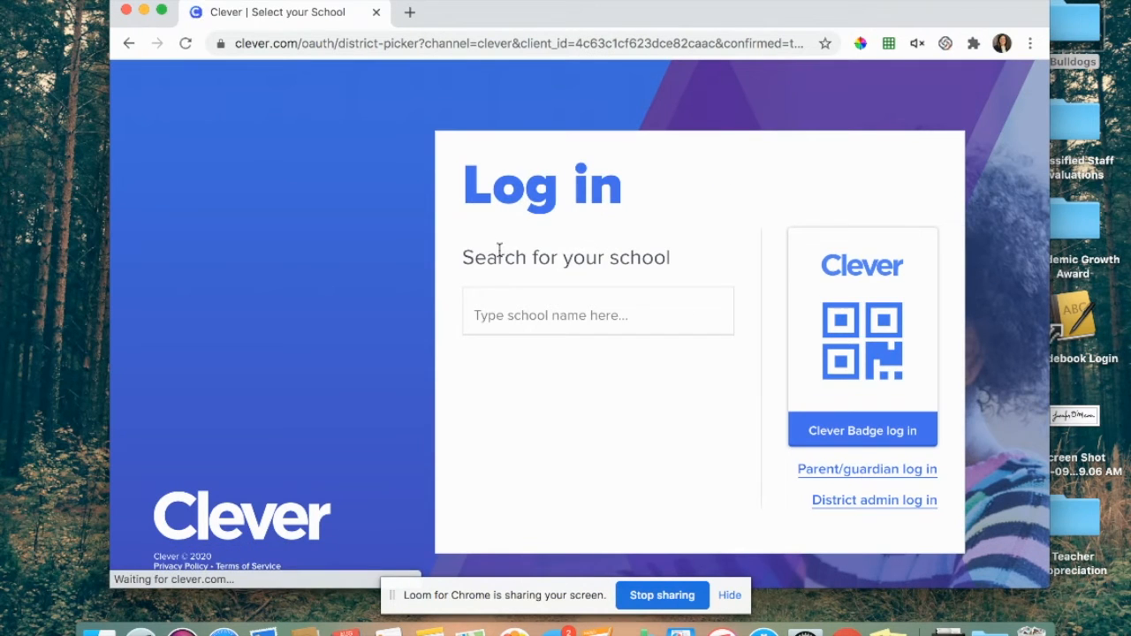
pyautogui.click(539, 317)
pyautogui.write('phillips middle')
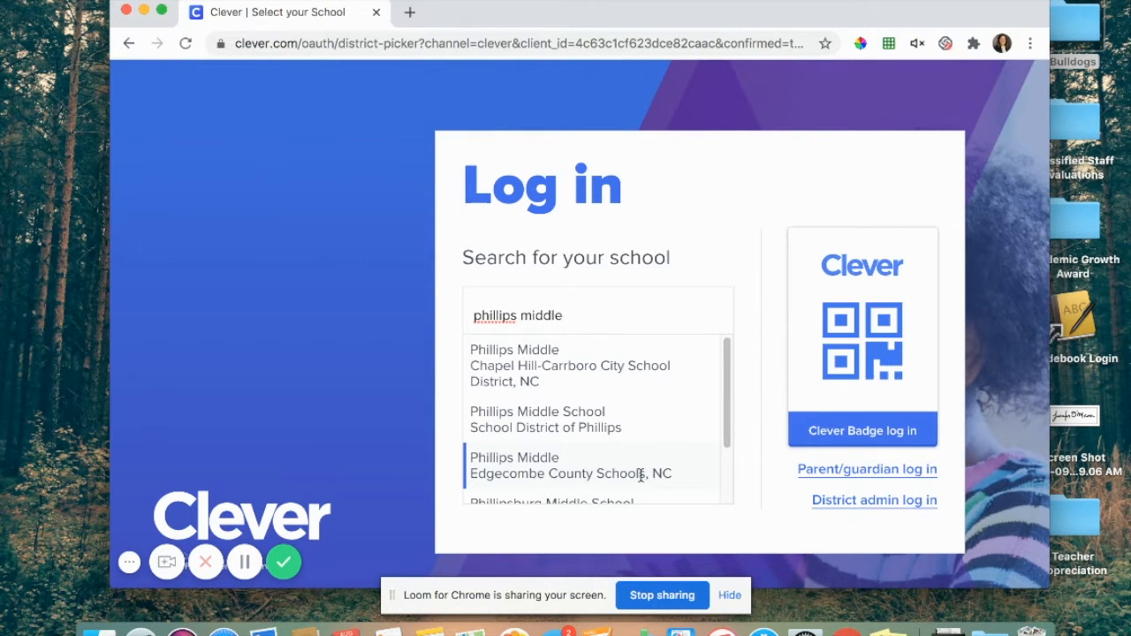
pyautogui.click(499, 465)
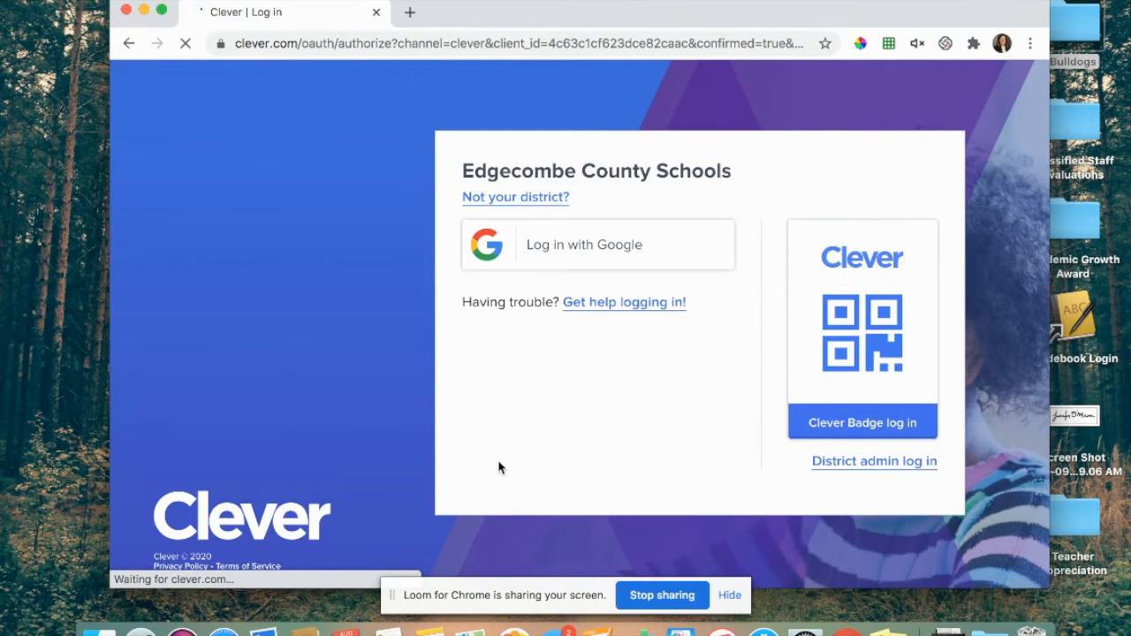
# Log in with Google and continue in the staff role
pyautogui.click(535, 251)
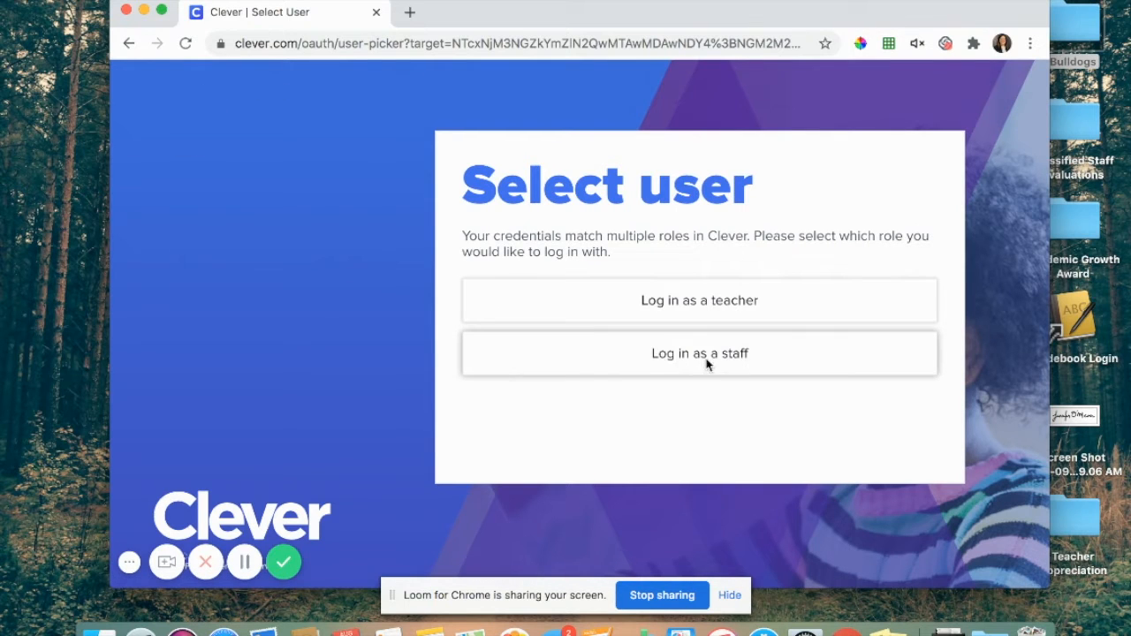
pyautogui.click(677, 351)
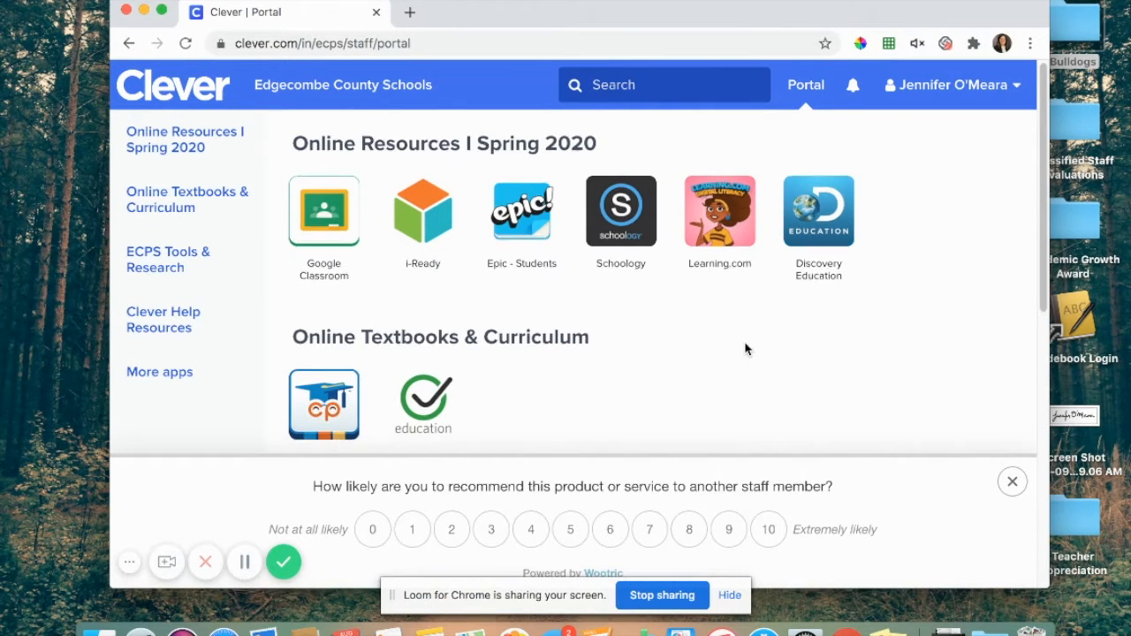
# Dismiss the recommendation survey and mark the Zoom - Teachers & Staff app under More apps as a favorite
pyautogui.scroll(-2, 748, 348)
pyautogui.scroll(-5, 716, 332)
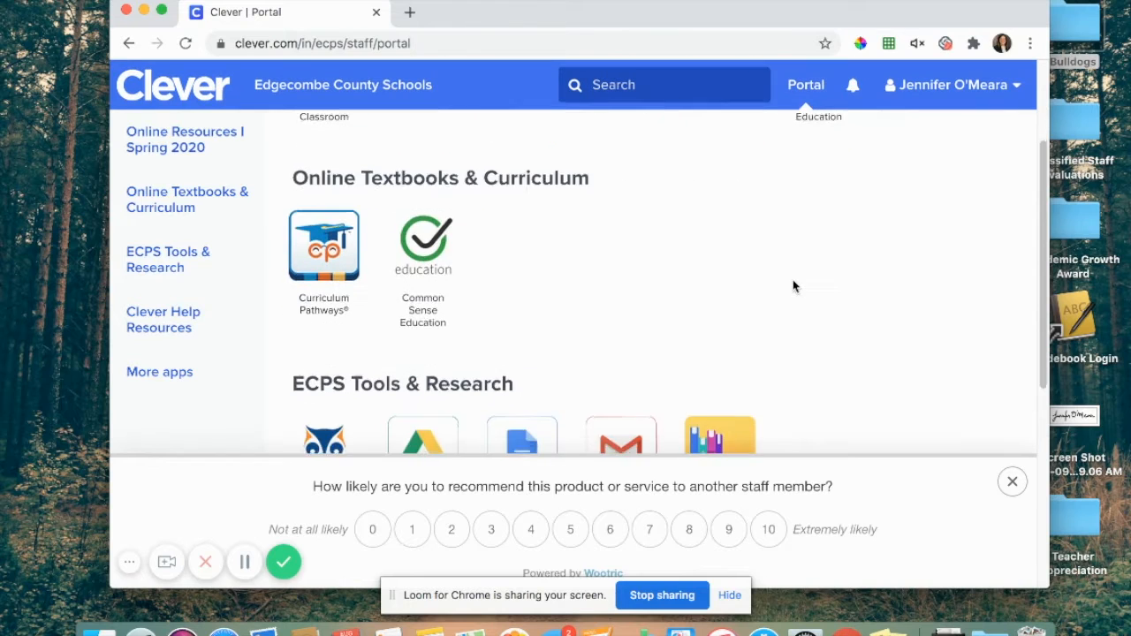
pyautogui.scroll(-1, 806, 307)
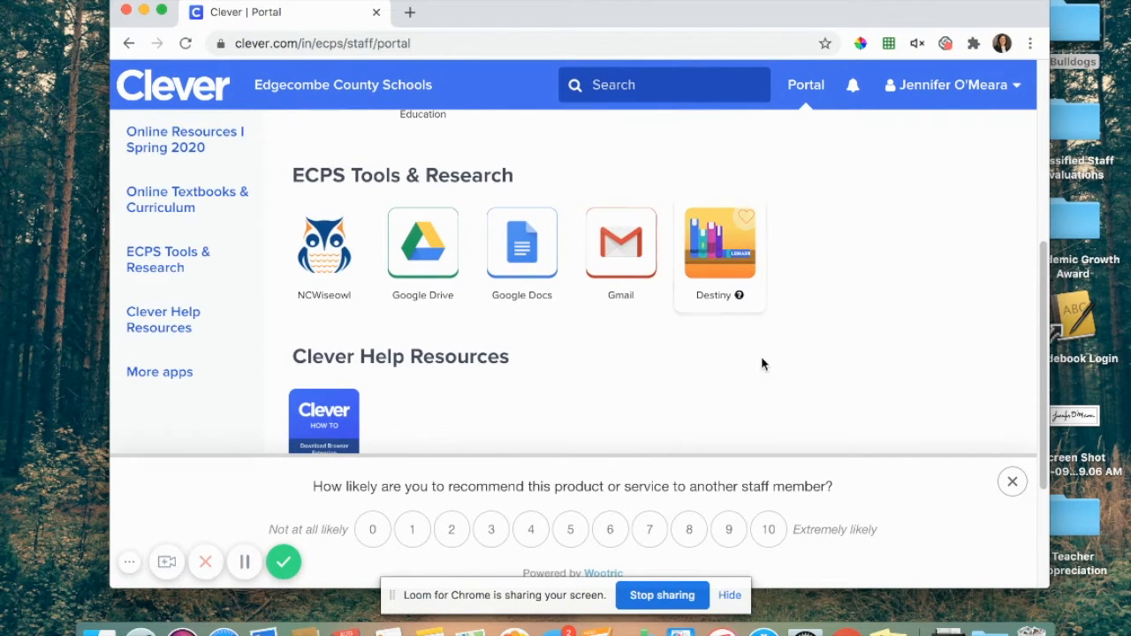
pyautogui.scroll(-1, 765, 364)
pyautogui.scroll(-4, 643, 339)
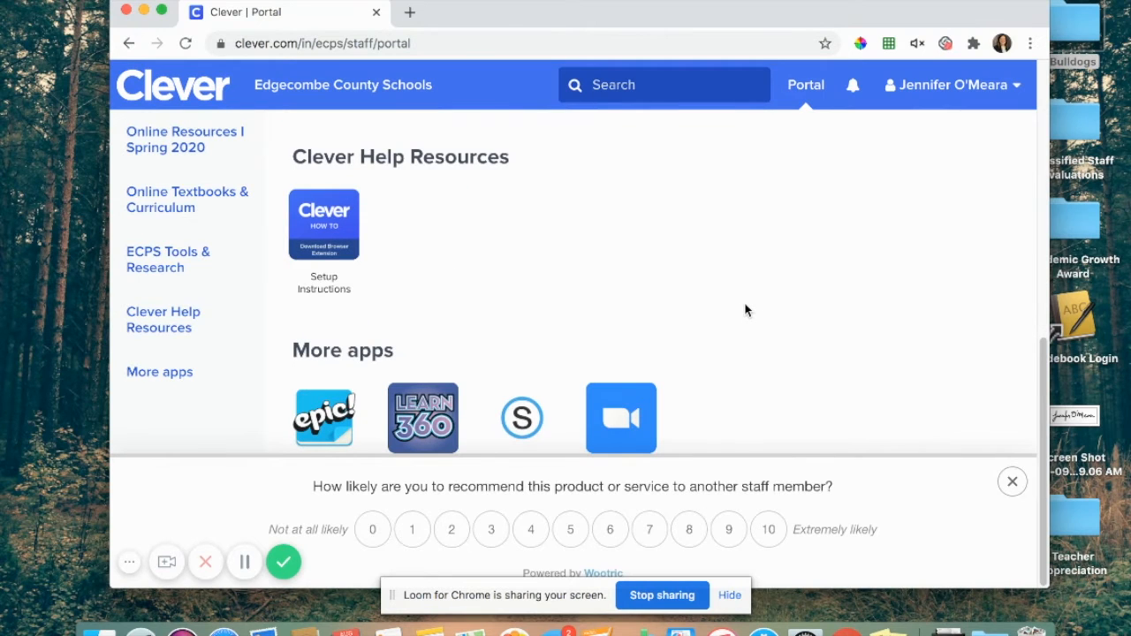
pyautogui.click(1002, 486)
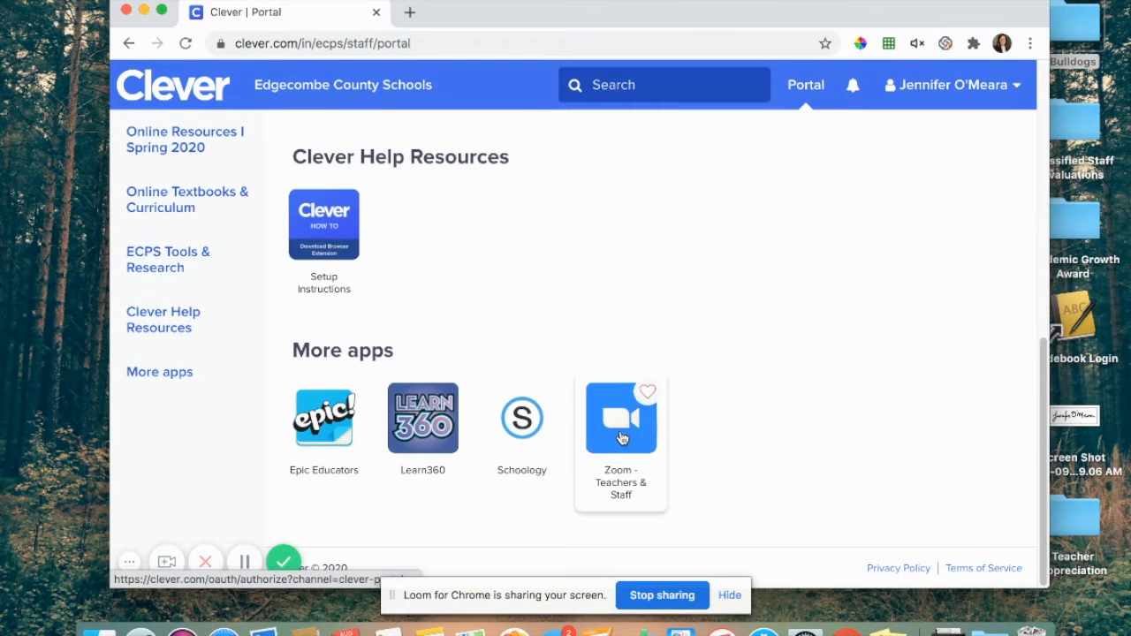
pyautogui.click(646, 394)
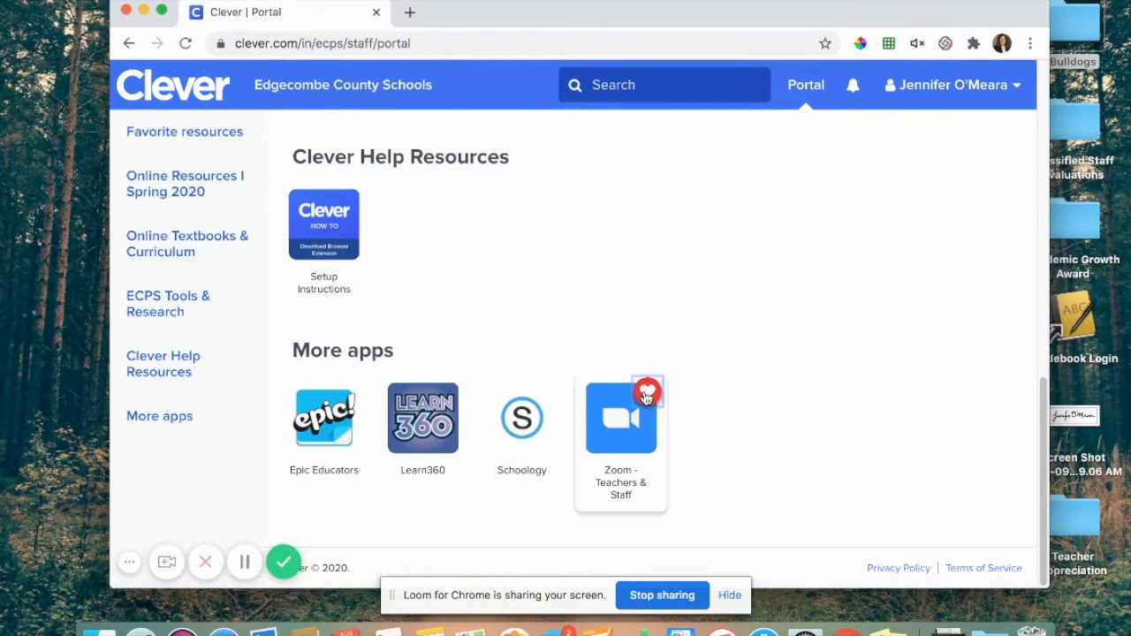
# Launch the Zoom - Teachers & Staff app and start scheduling a new meeting
pyautogui.click(612, 437)
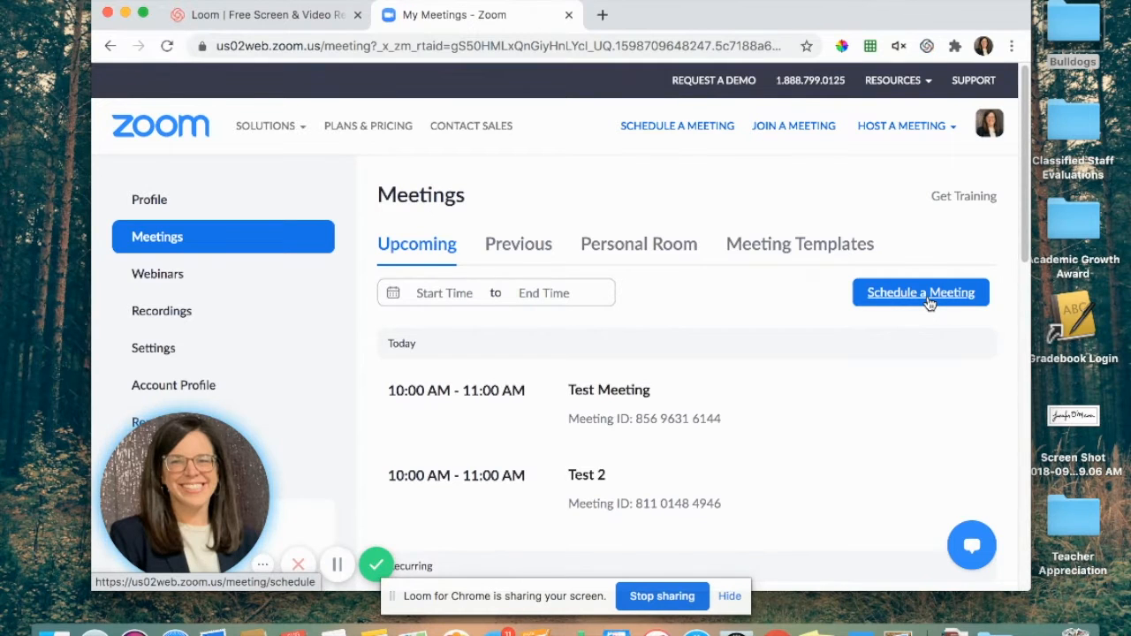
pyautogui.click(927, 302)
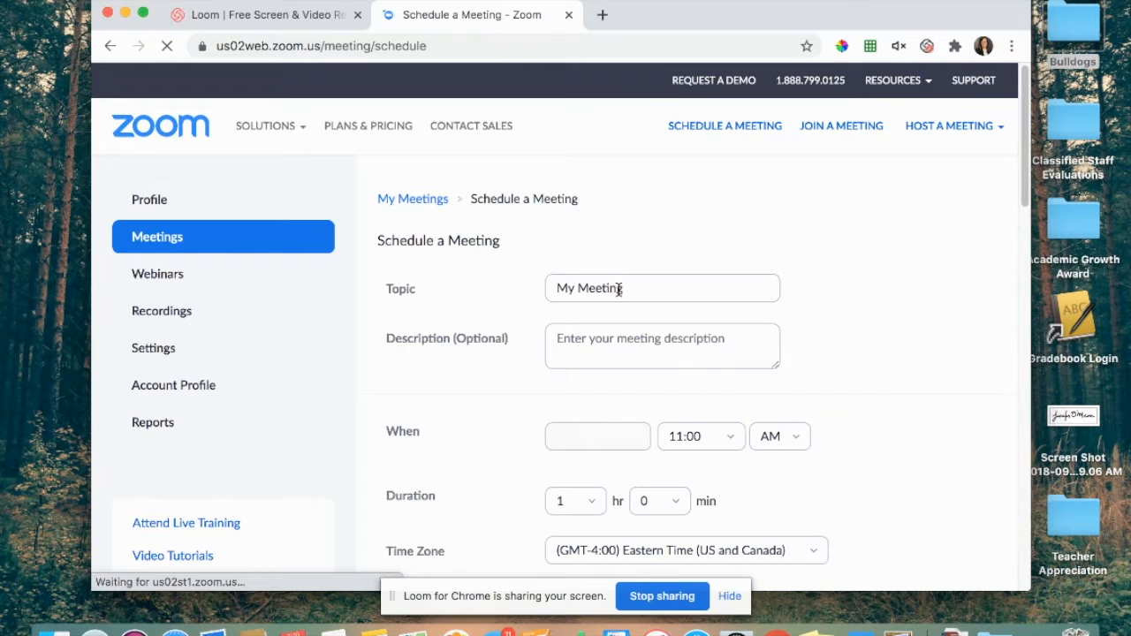
# Replace the default meeting topic with the teacher's surname followed by "Banner/Classes/Office Hours"
pyautogui.doubleClick(618, 289)
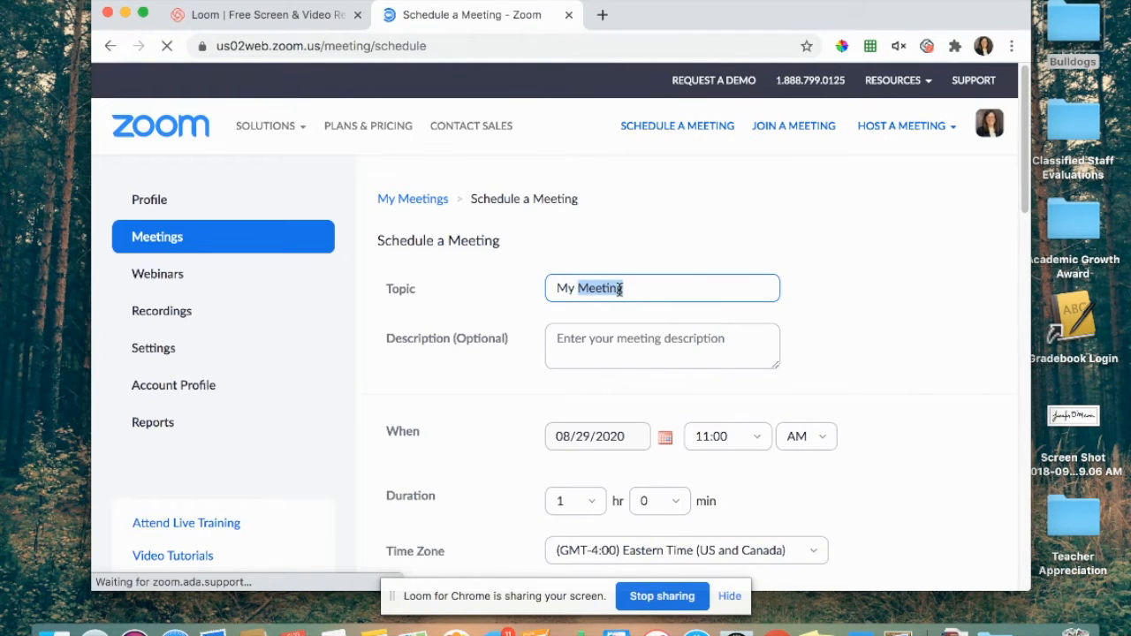
pyautogui.click(624, 289)
pyautogui.moveTo(631, 288); pyautogui.dragTo(508, 298)
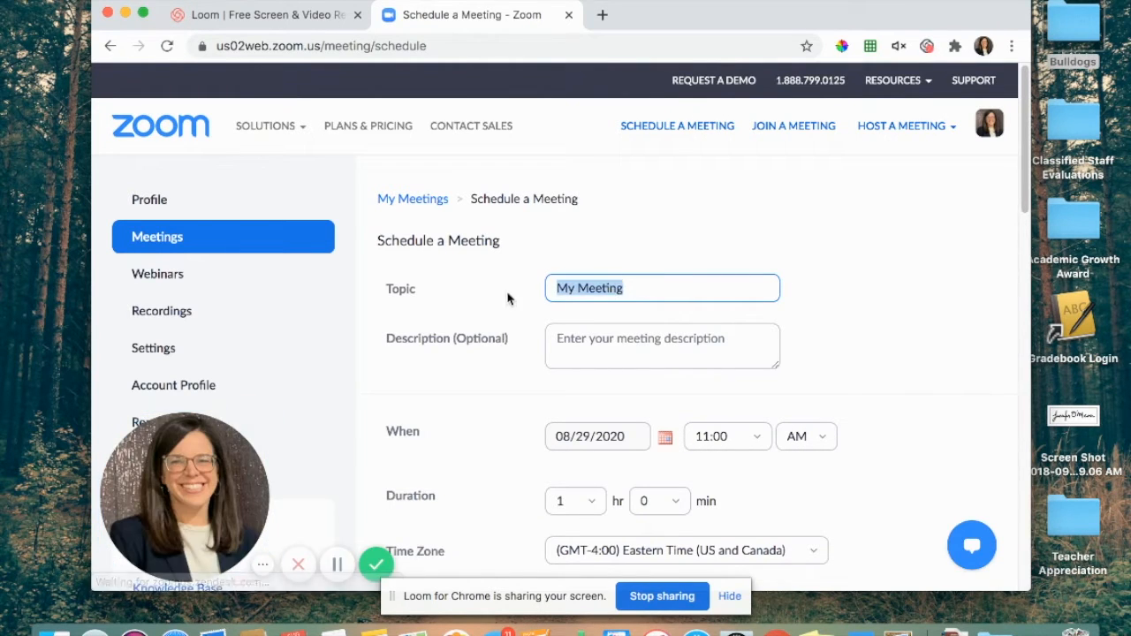
pyautogui.write("O'meara Banner")
pyautogui.click(623, 326)
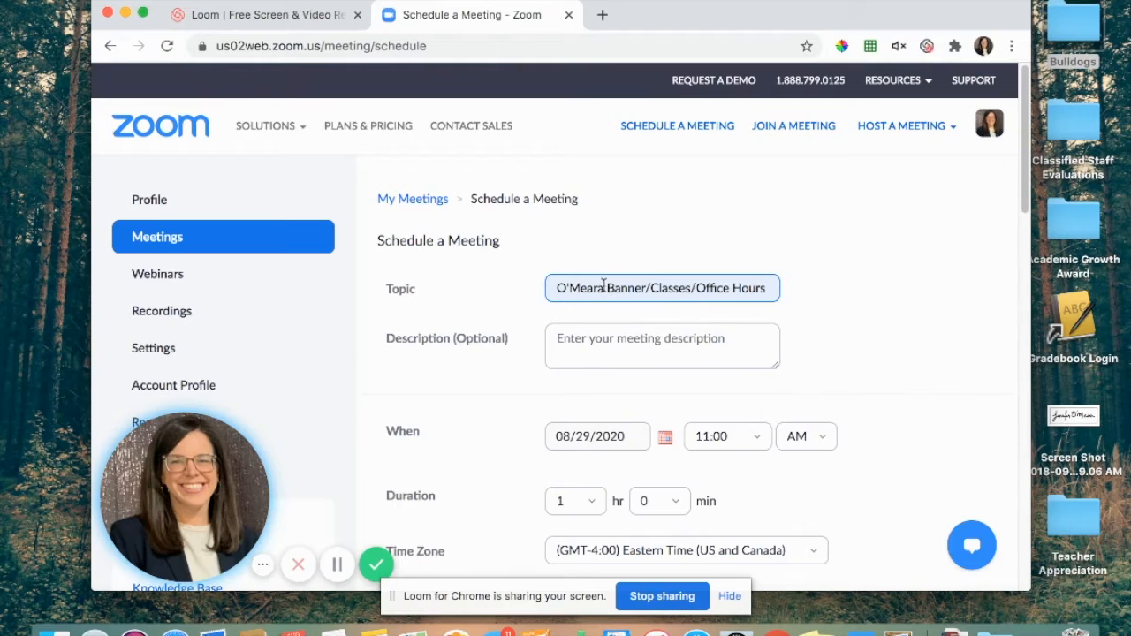
pyautogui.doubleClick(672, 288)
pyautogui.click(606, 288)
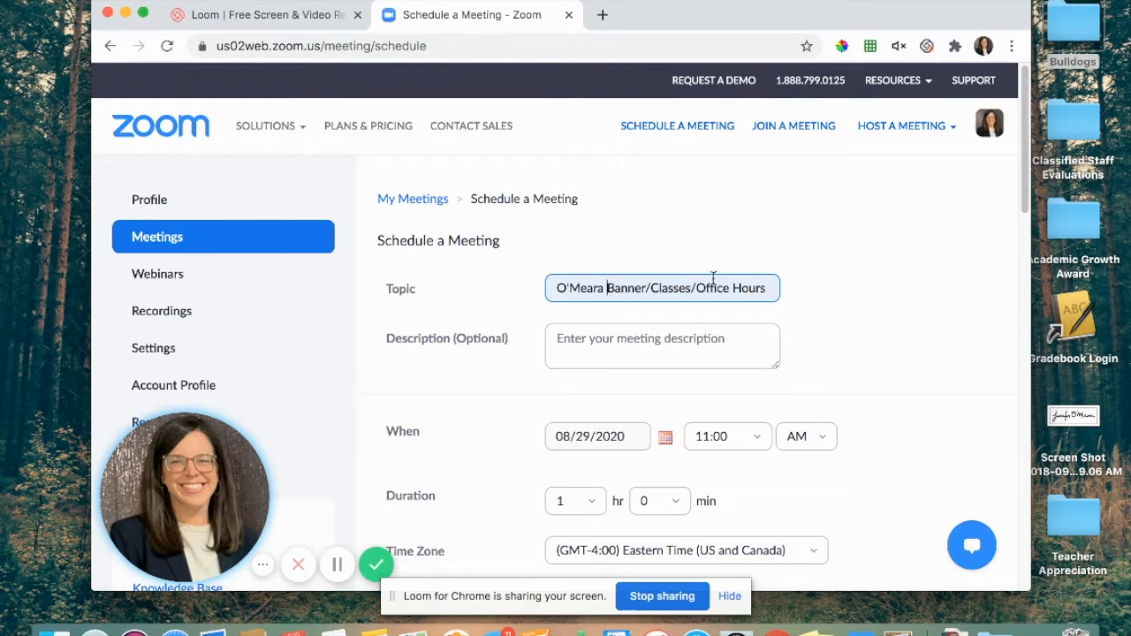
pyautogui.click(970, 228)
# Make the meeting recurring and set its recurrence to No Fixed Time
pyautogui.scroll(-1, 834, 315)
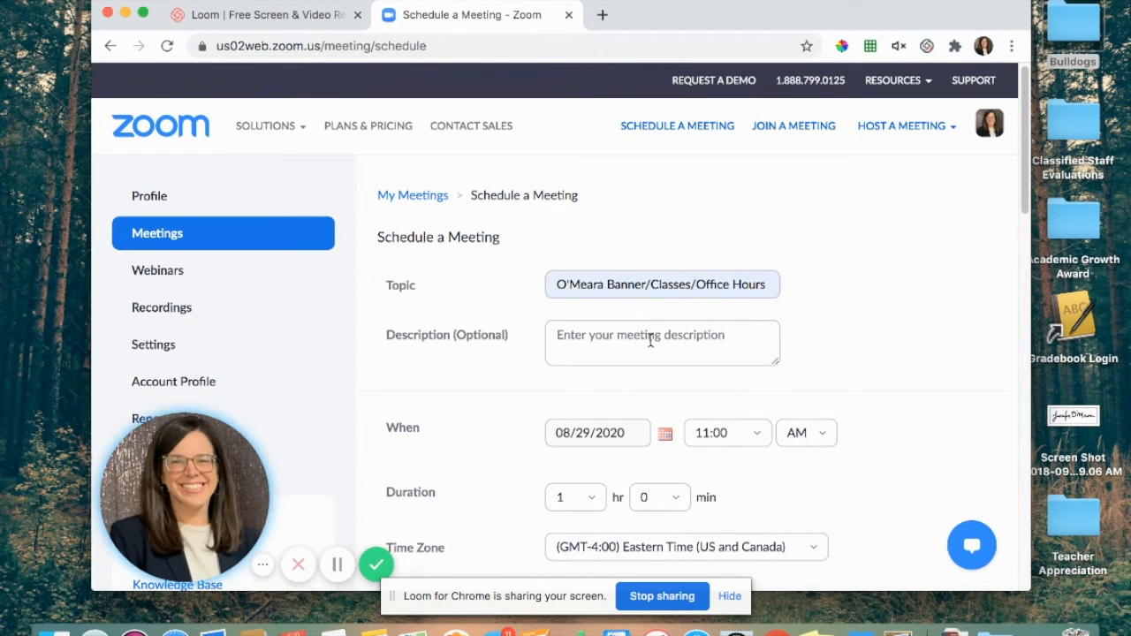
pyautogui.scroll(-3, 822, 285)
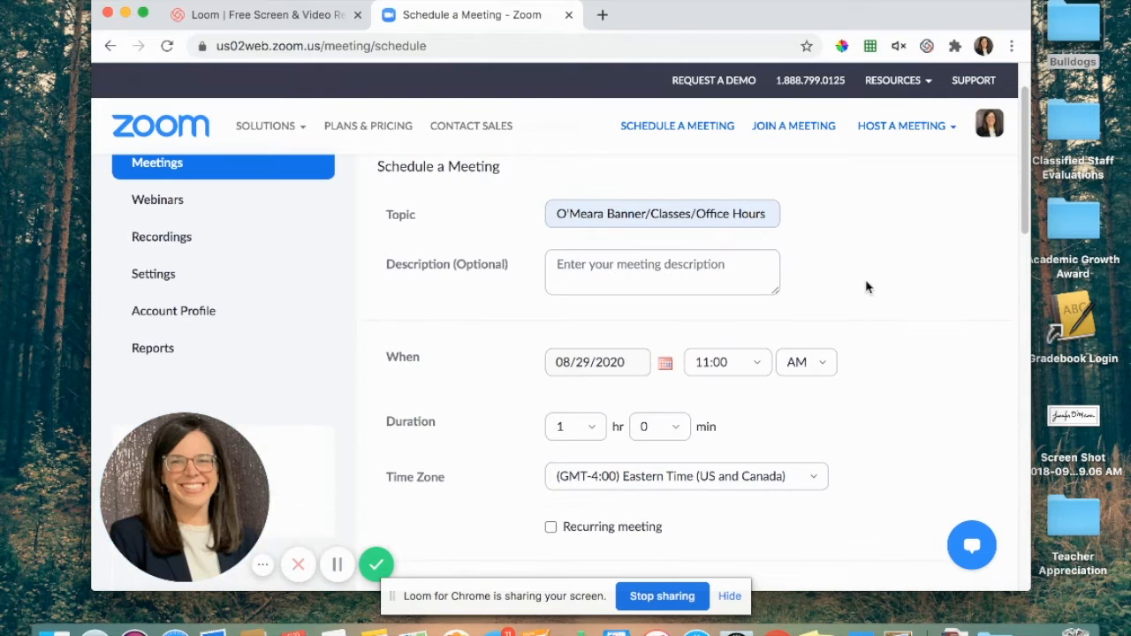
pyautogui.scroll(-1, 866, 287)
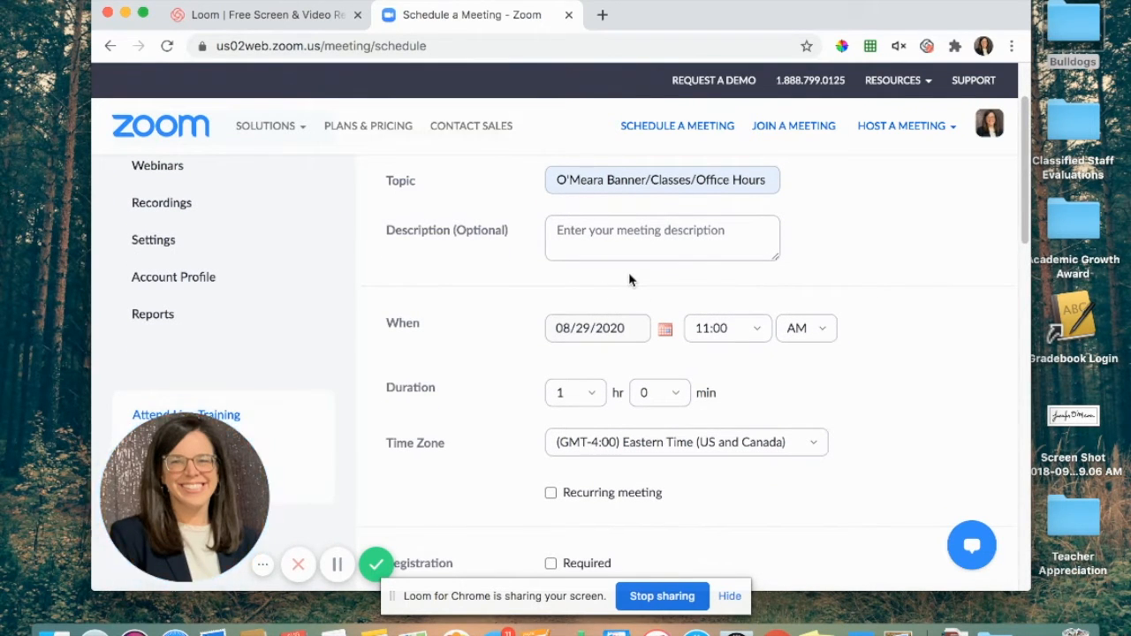
pyautogui.scroll(-3, 830, 305)
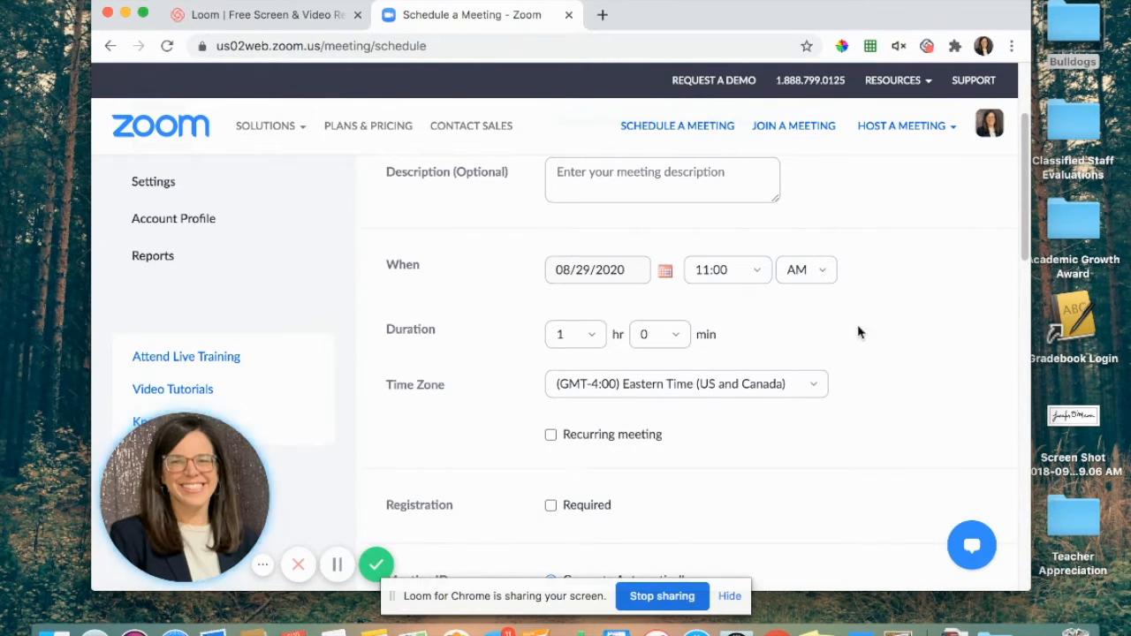
pyautogui.click(551, 436)
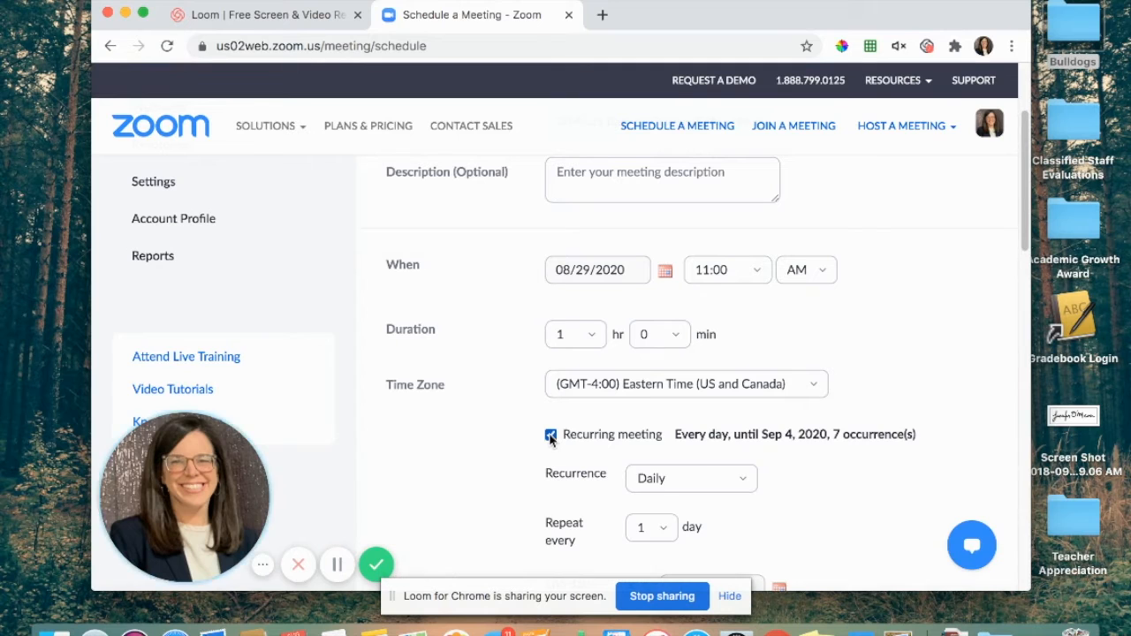
pyautogui.scroll(-5, 925, 336)
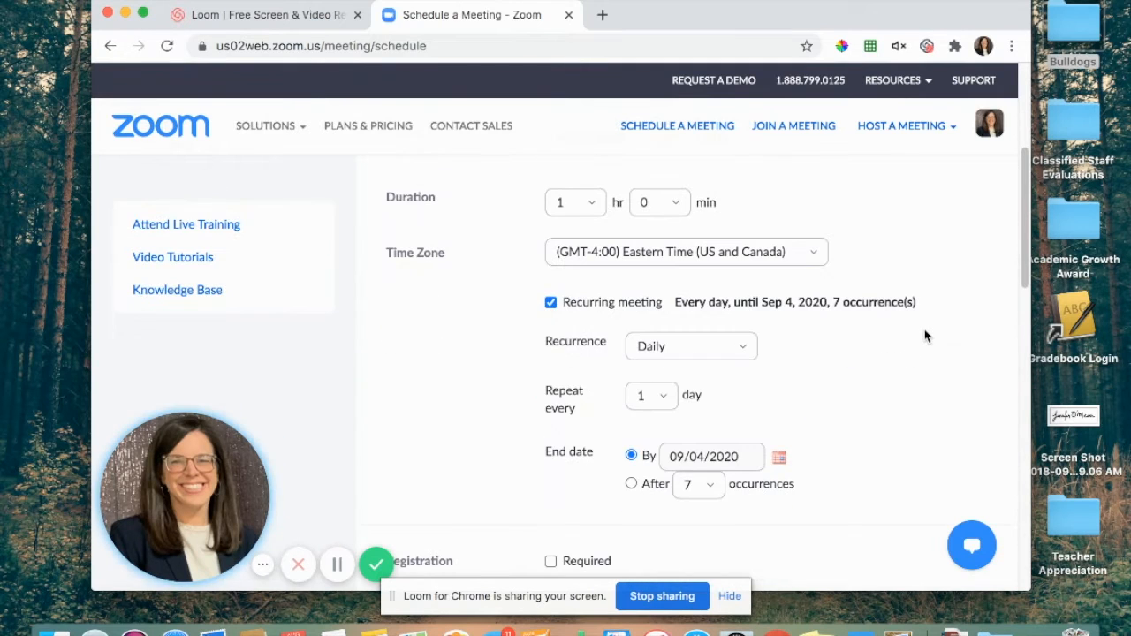
pyautogui.click(745, 350)
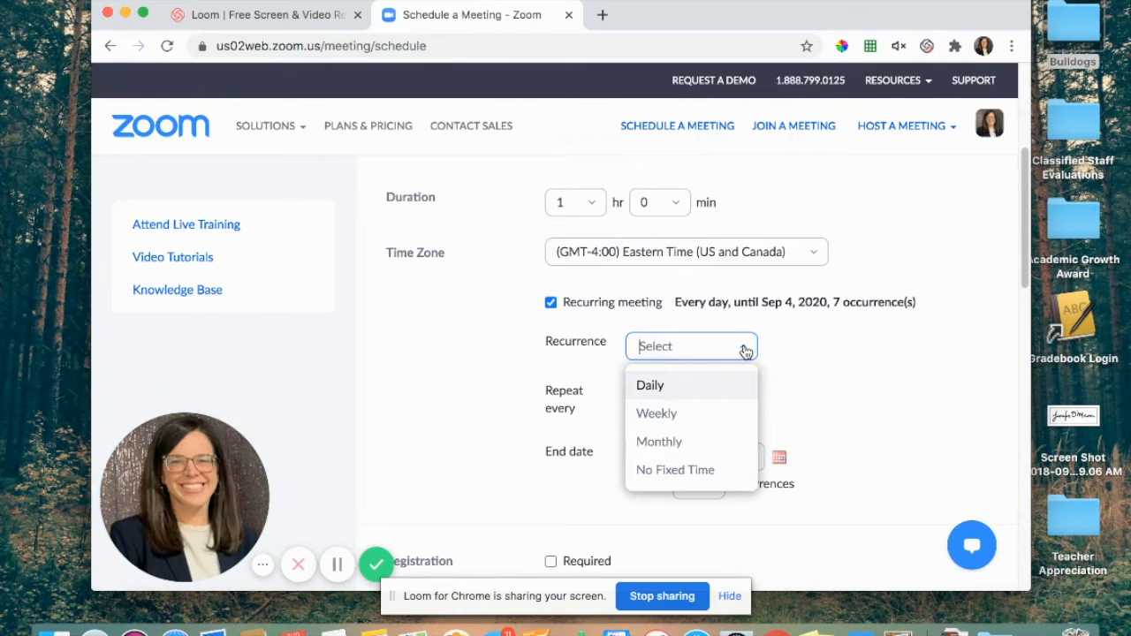
pyautogui.rightClick(691, 468)
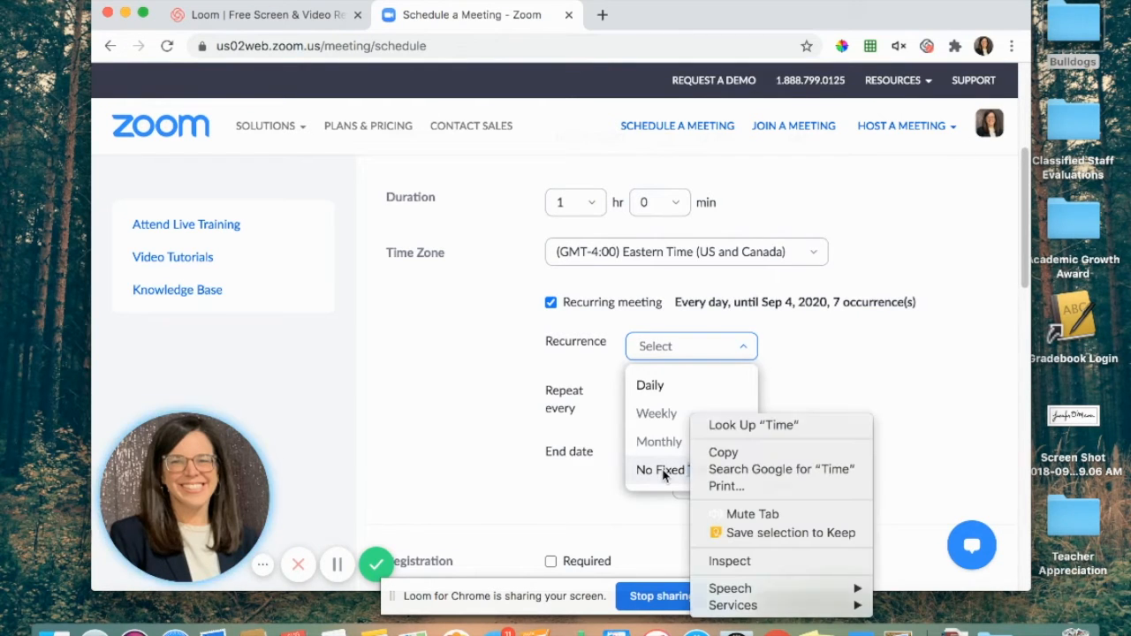
pyautogui.click(662, 474)
pyautogui.click(661, 473)
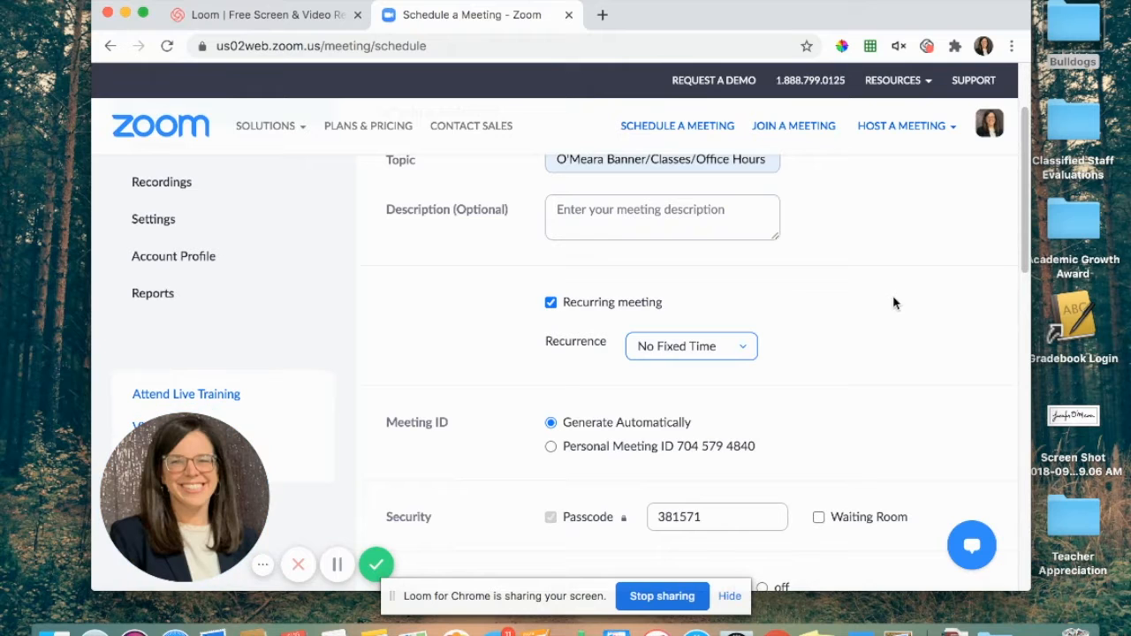
# Set the meeting to use the Personal Meeting ID instead of an automatically generated one
pyautogui.scroll(-1, 855, 246)
pyautogui.scroll(-1, 853, 248)
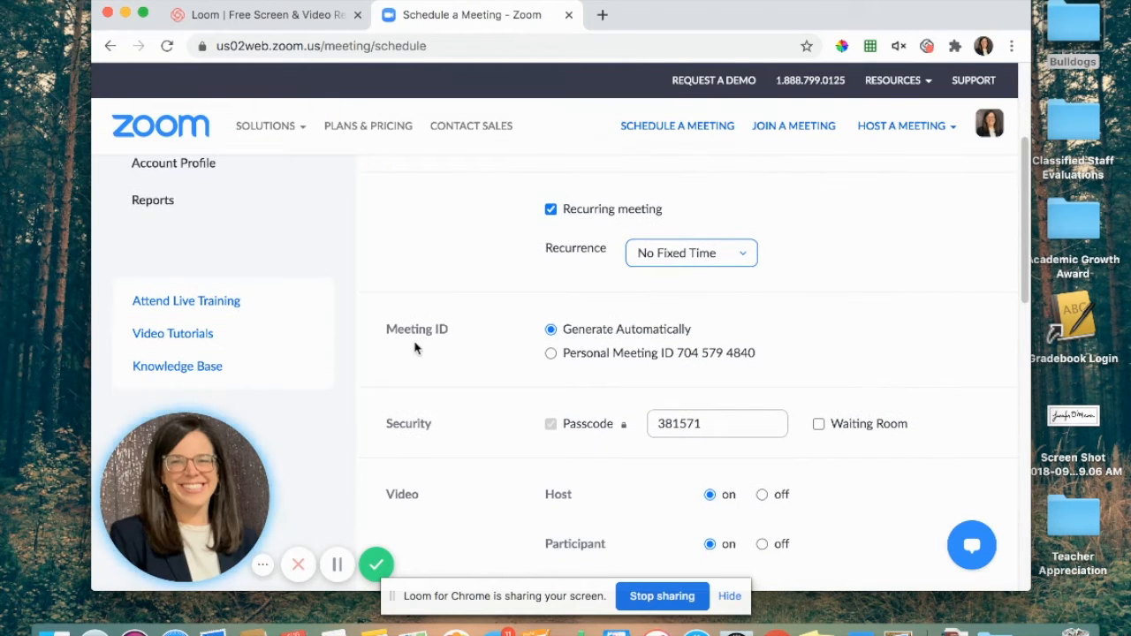
pyautogui.click(550, 354)
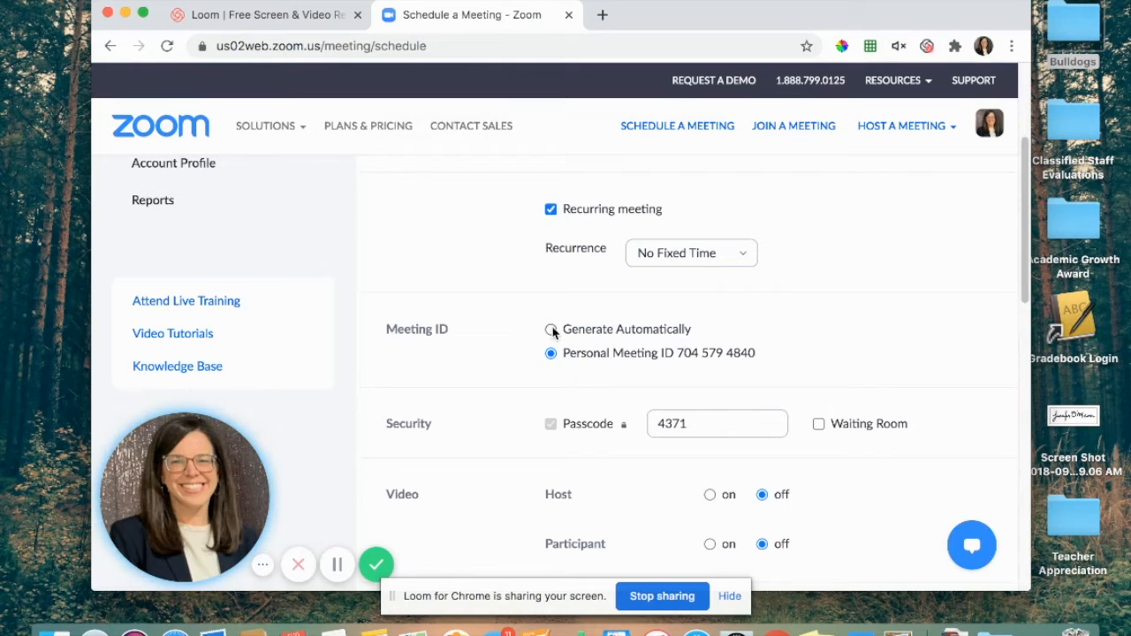
pyautogui.click(551, 329)
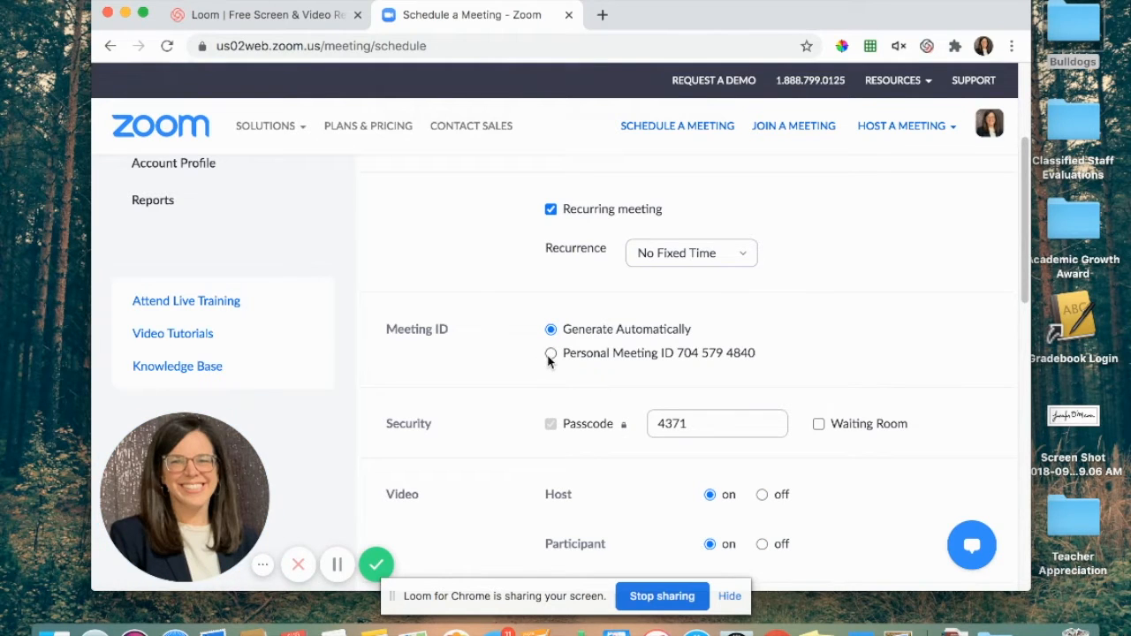
pyautogui.click(550, 354)
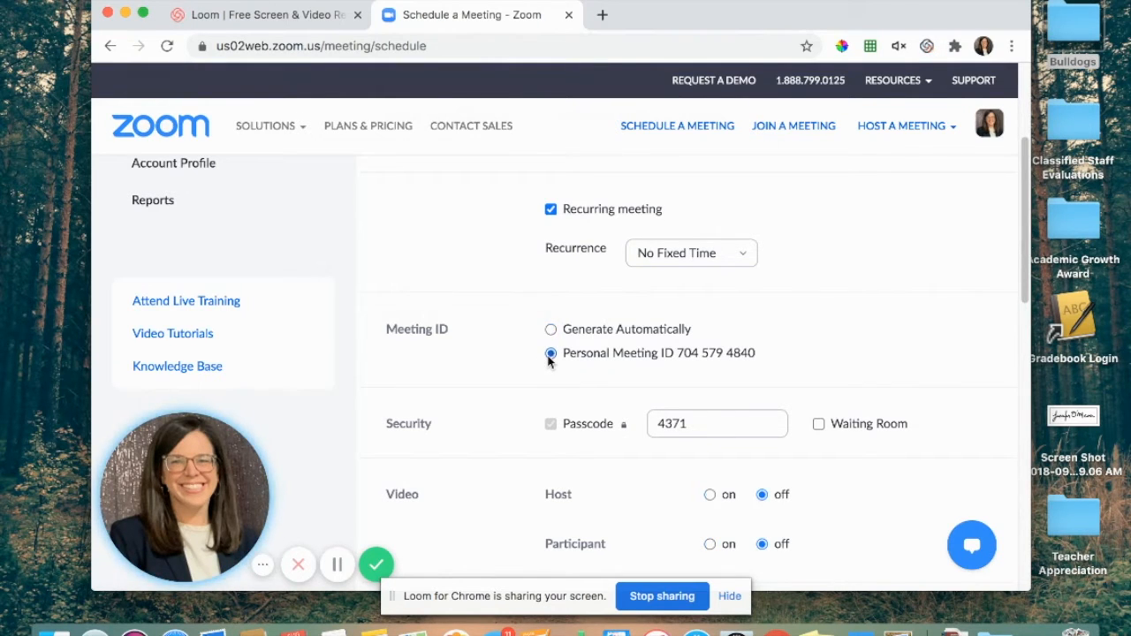
# Replace the meeting's passcode in the security settings with a new custom passcode
pyautogui.scroll(-1, 914, 313)
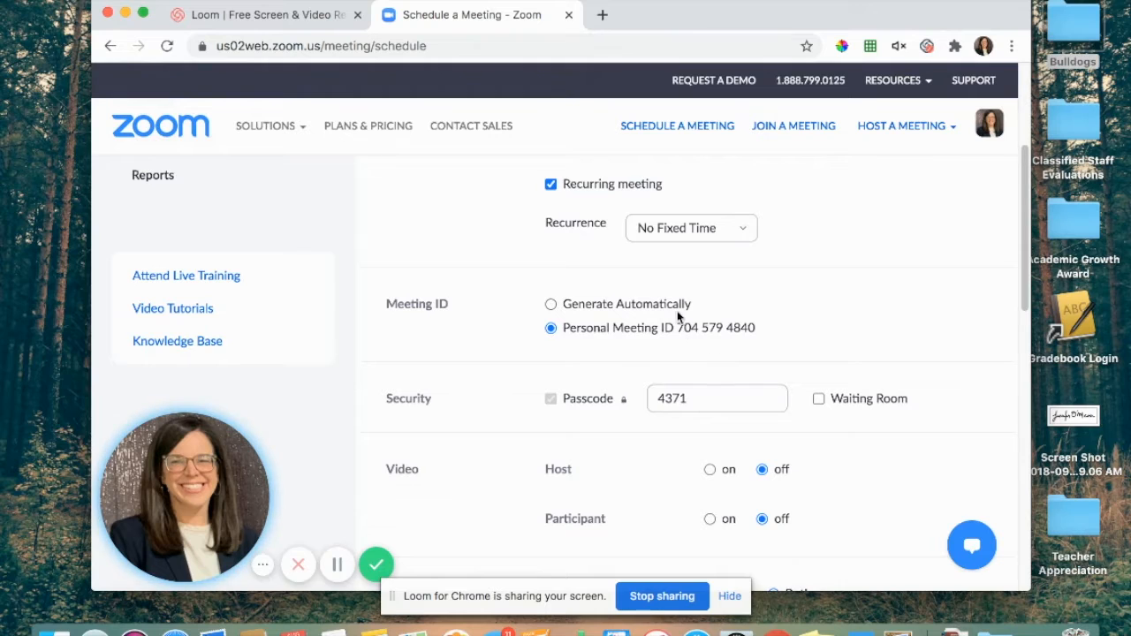
pyautogui.doubleClick(669, 397)
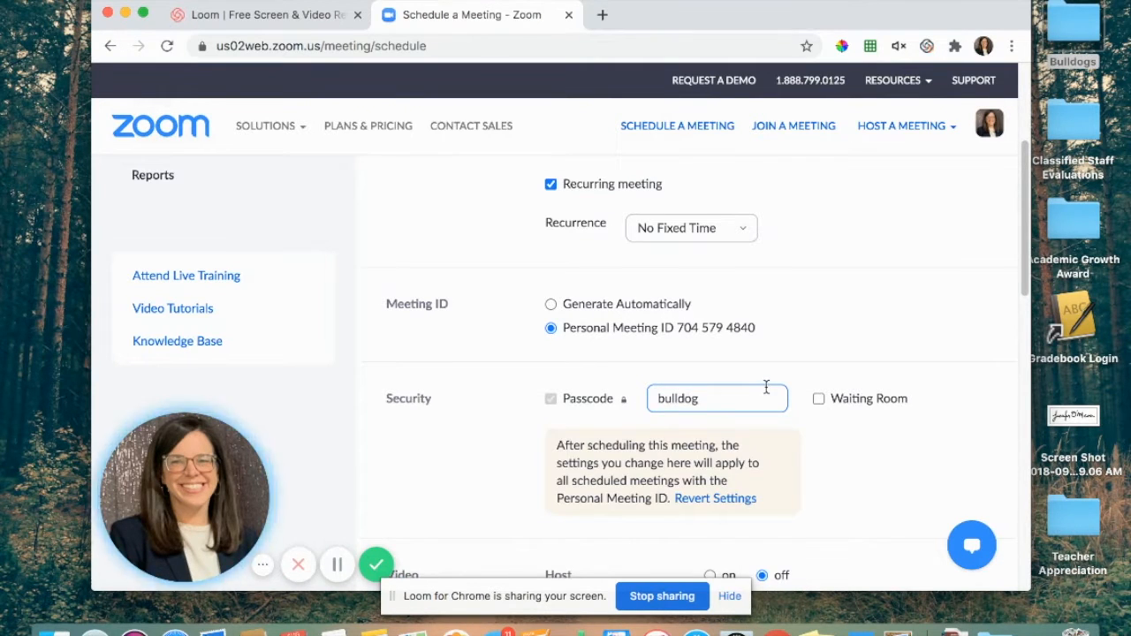
pyautogui.click(822, 339)
pyautogui.scroll(-1, 813, 273)
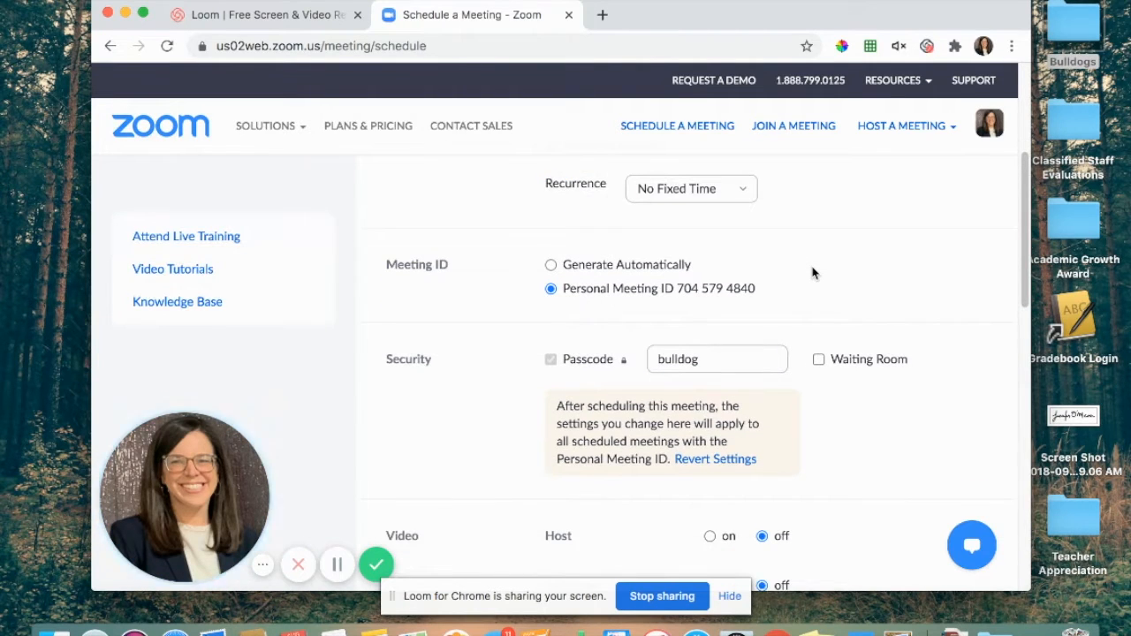
pyautogui.scroll(-1, 813, 273)
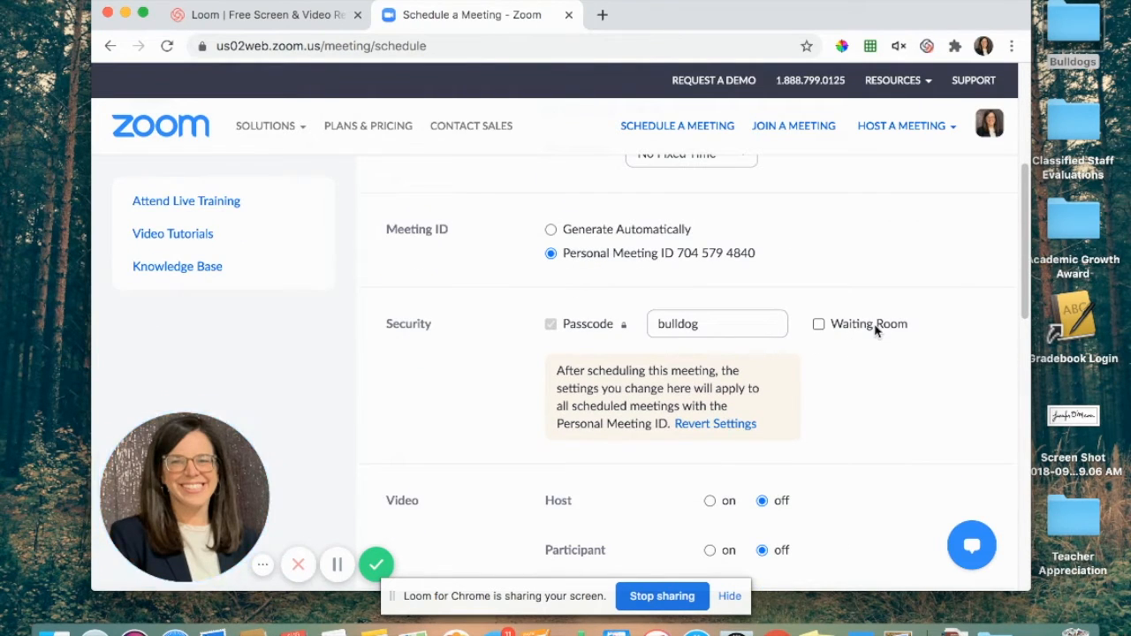
pyautogui.click(819, 325)
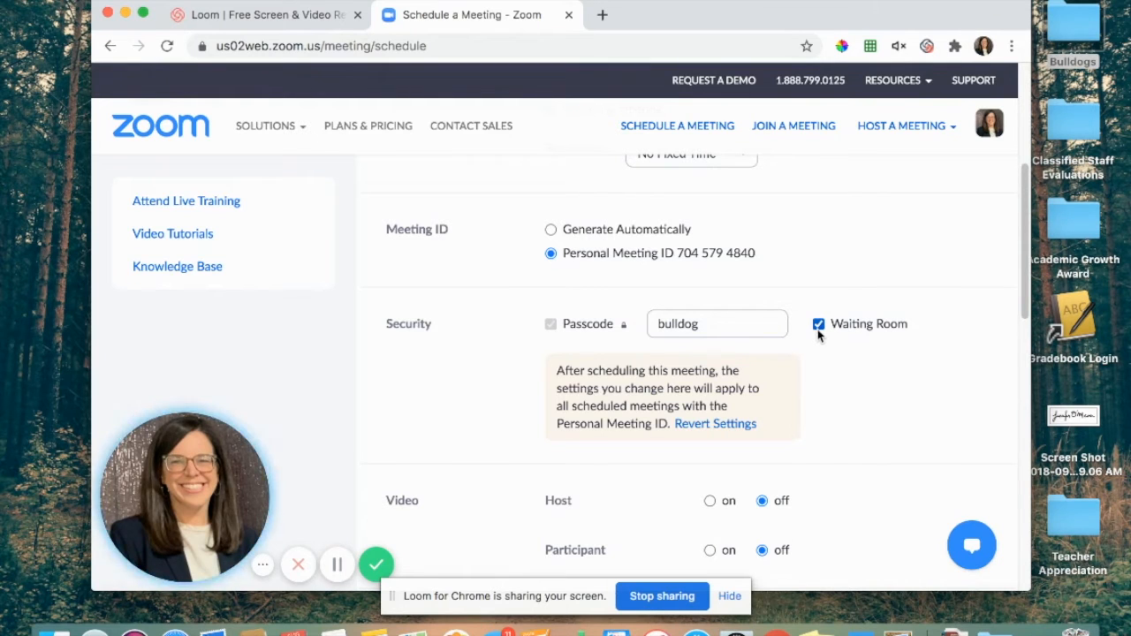
pyautogui.click(819, 326)
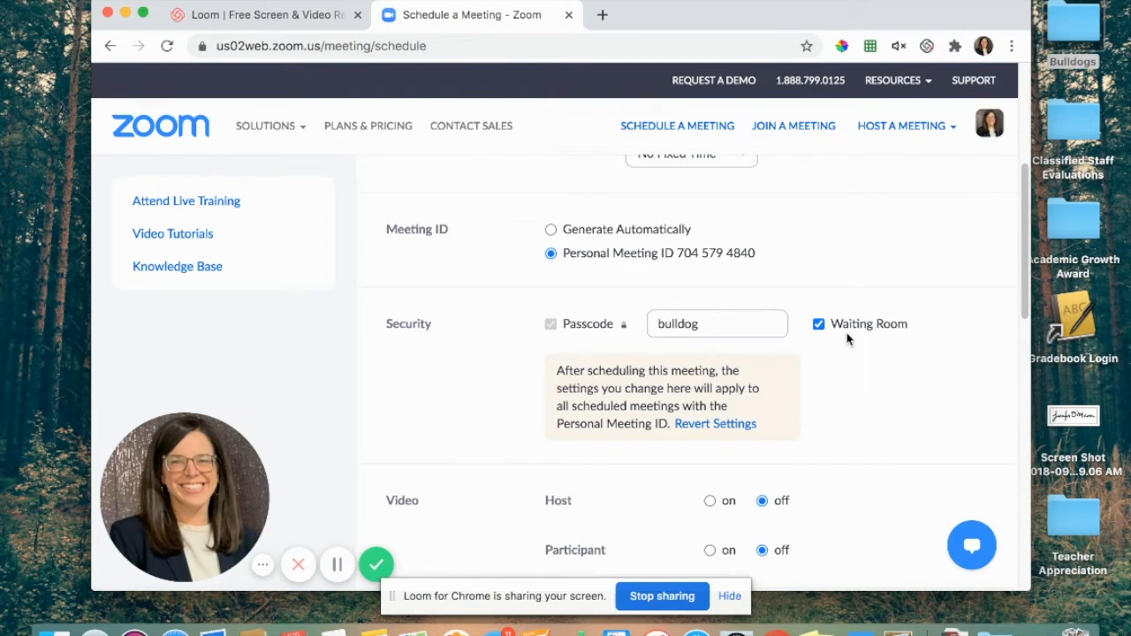
pyautogui.click(819, 326)
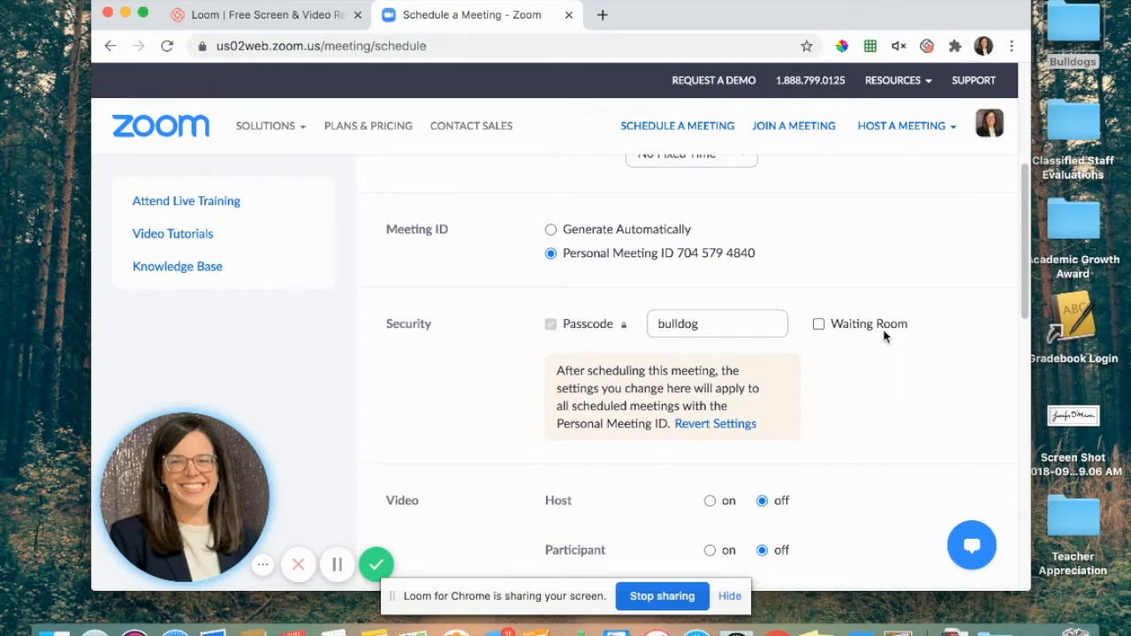
# Turn on video for both the host and the participants
pyautogui.scroll(-5, 889, 336)
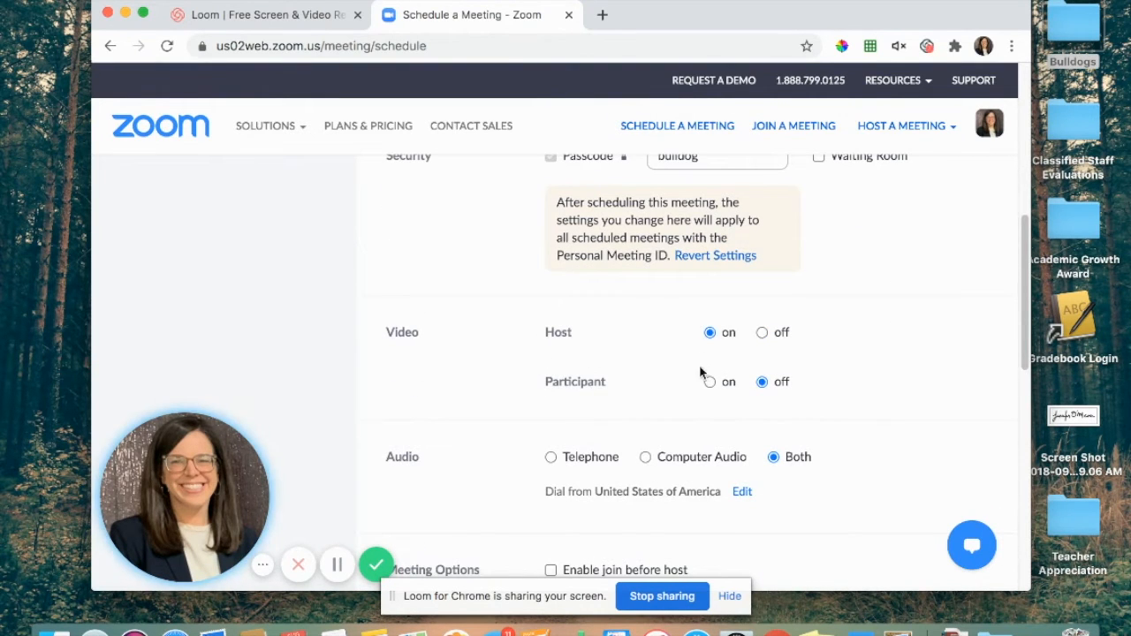
pyautogui.click(710, 382)
pyautogui.scroll(-3, 863, 331)
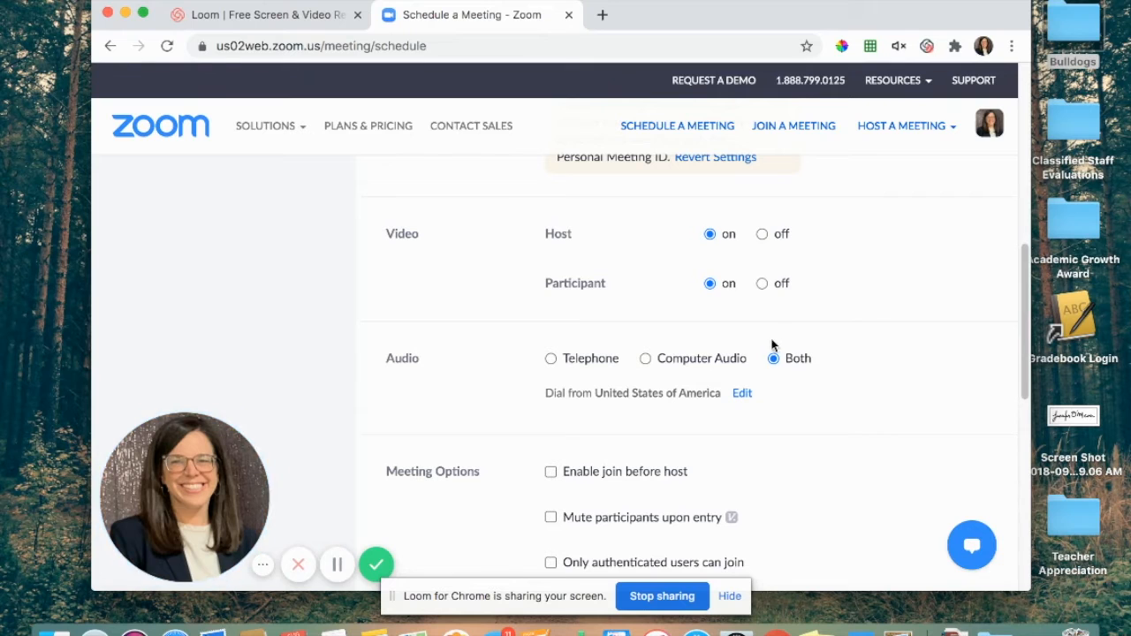
# Enable join before host and mute participants upon entry in the meeting options
pyautogui.scroll(-5, 812, 300)
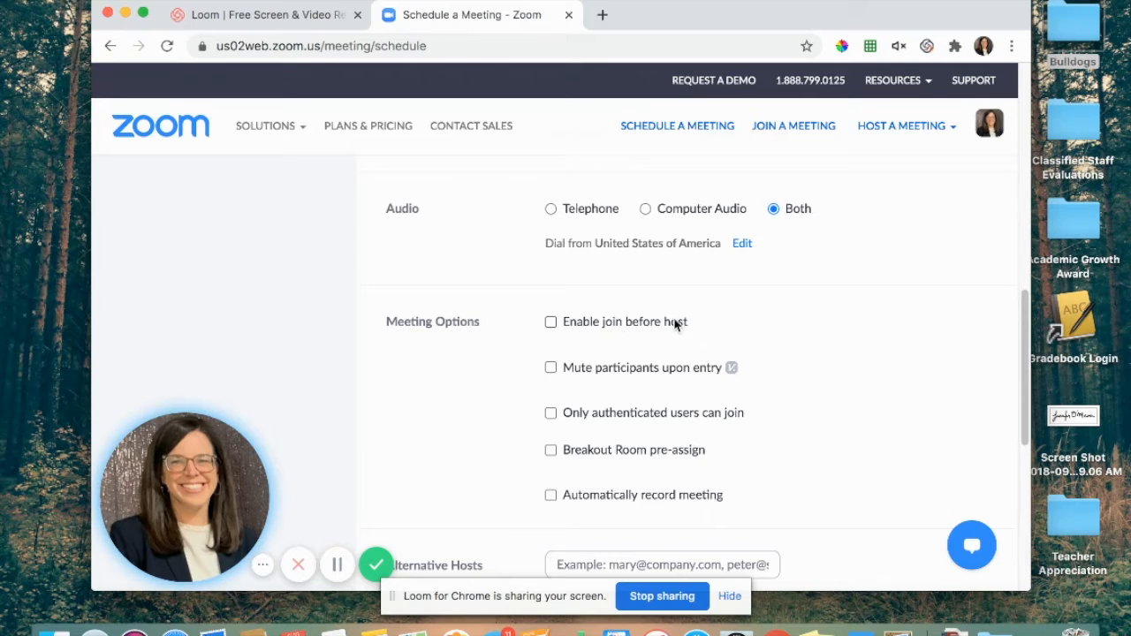
pyautogui.scroll(-1, 836, 314)
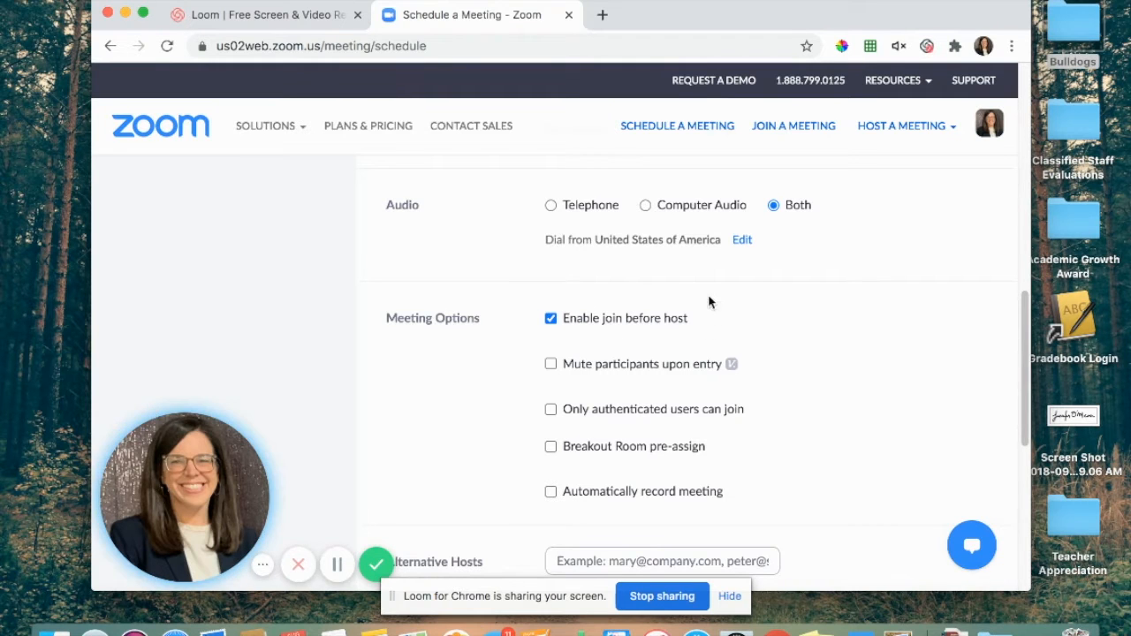
pyautogui.scroll(-1, 821, 349)
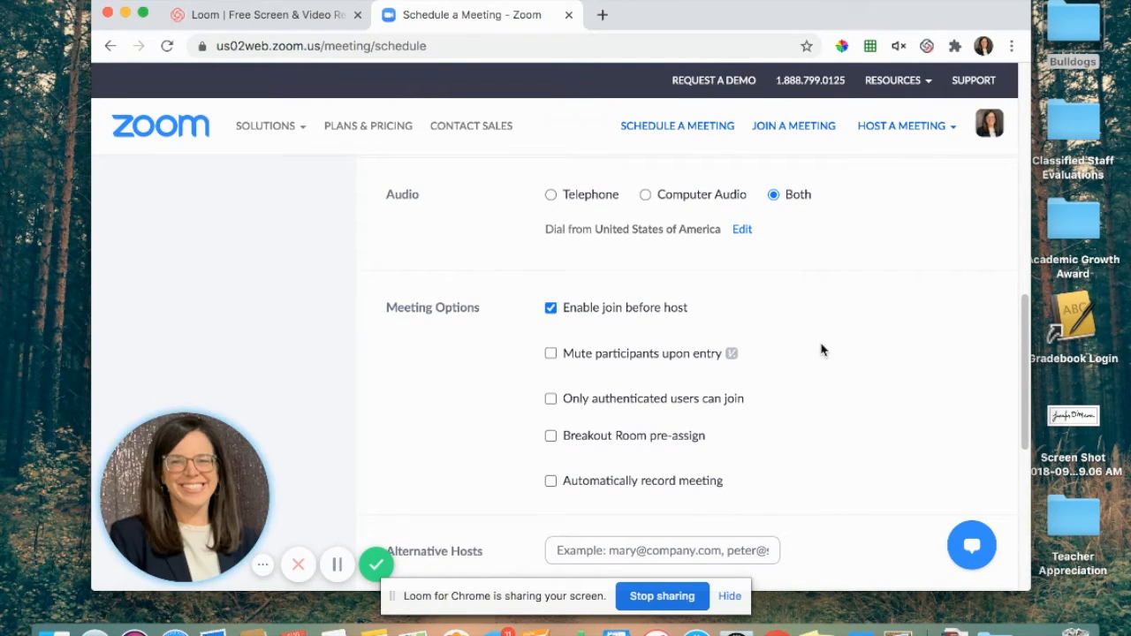
pyautogui.scroll(-1, 821, 350)
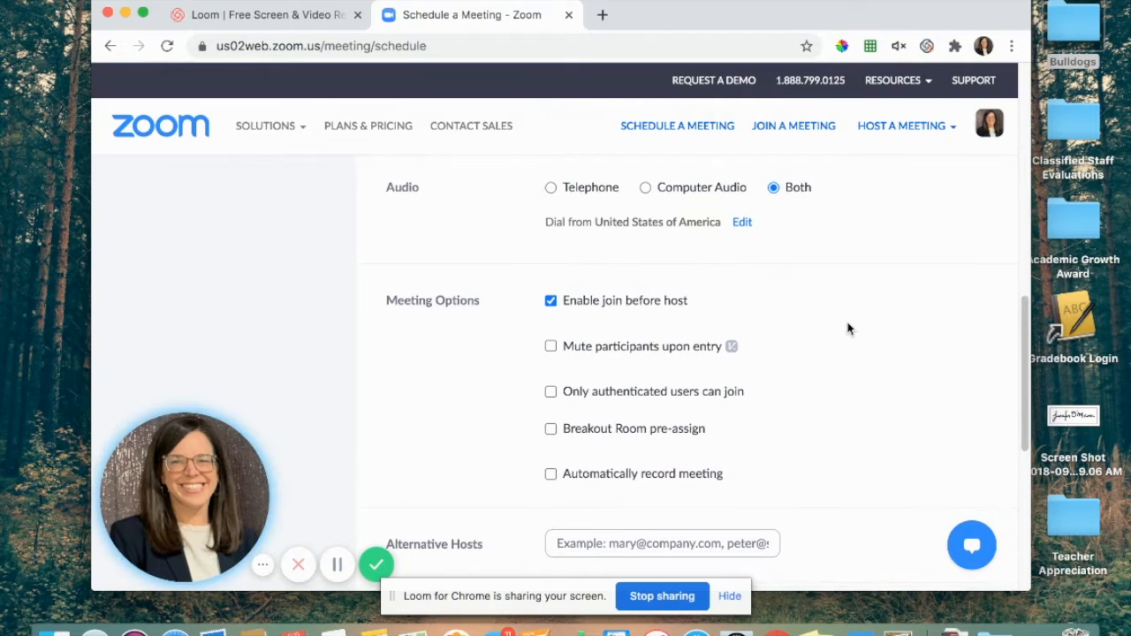
pyautogui.scroll(-3, 818, 339)
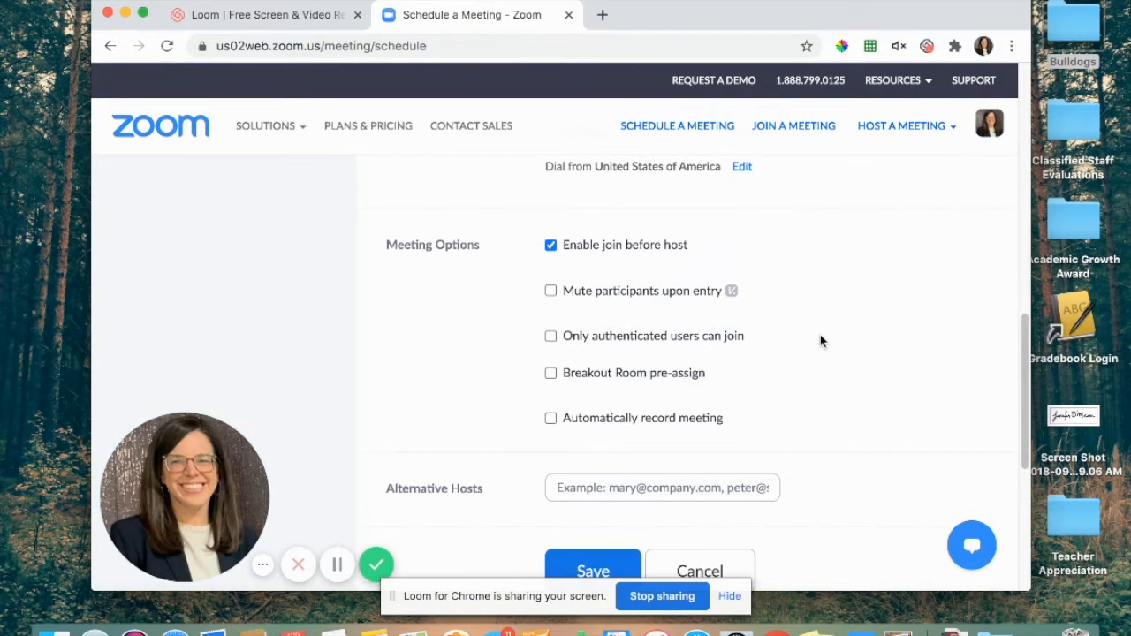
pyautogui.click(550, 291)
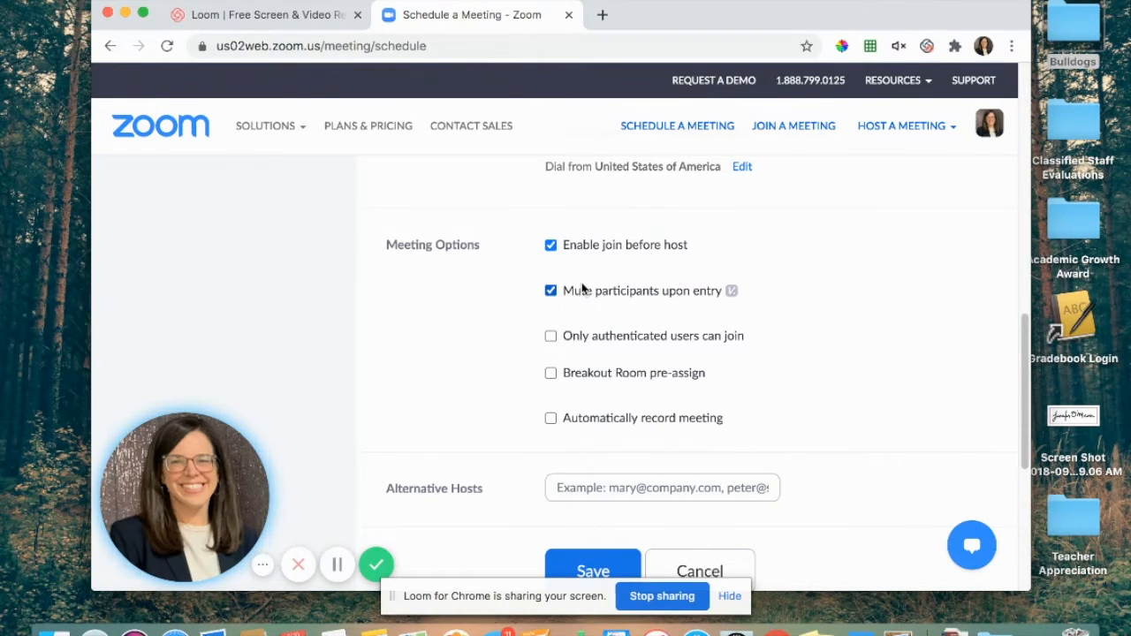
# Set the meeting to record automatically on the local computer
pyautogui.scroll(-1, 797, 345)
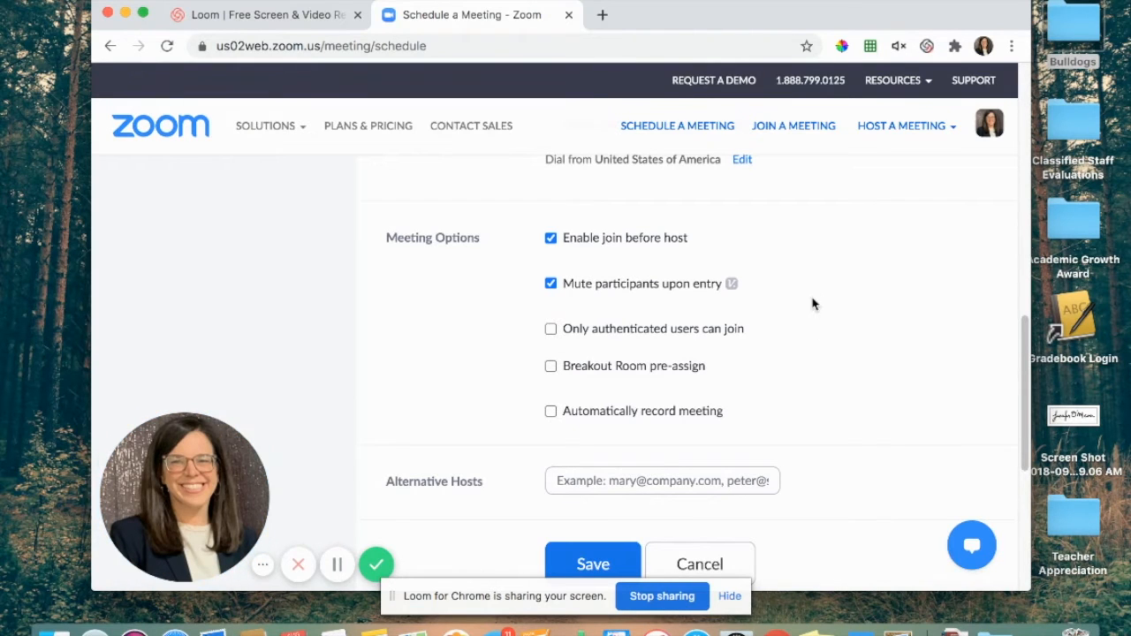
pyautogui.scroll(-1, 807, 257)
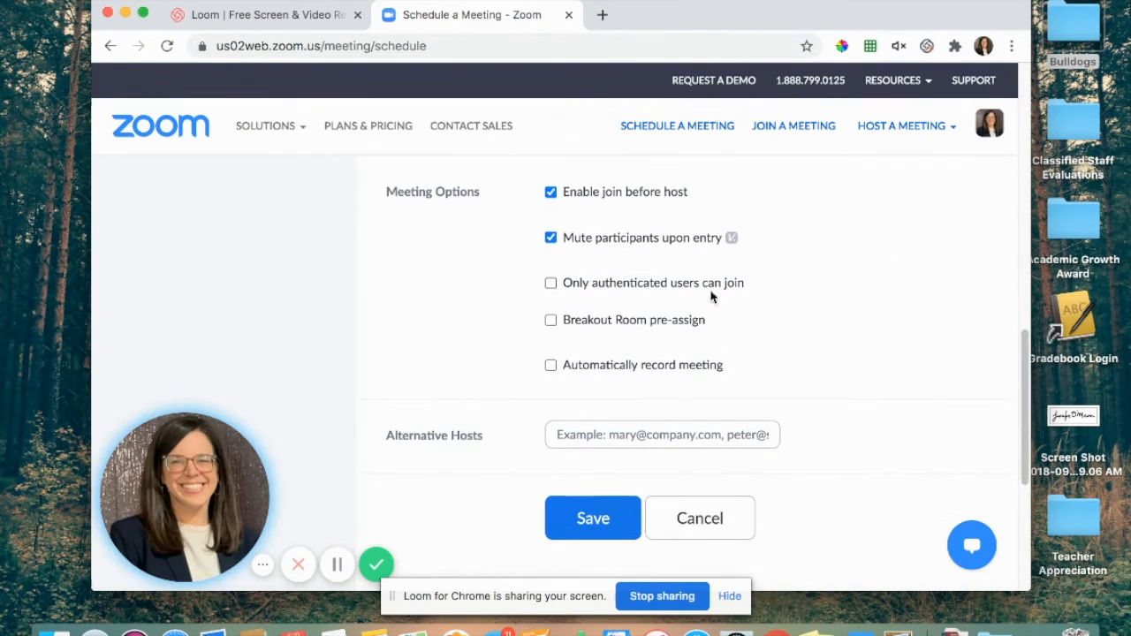
pyautogui.click(550, 366)
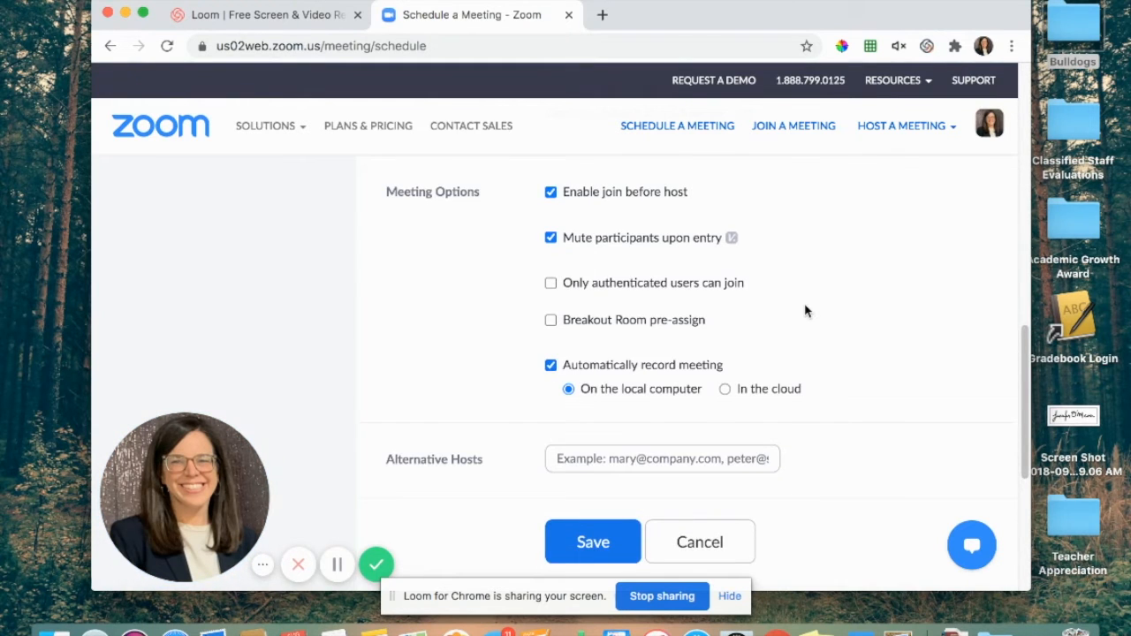
# Try to save the meeting with a colleague's e-mail address entered as the alternative host
pyautogui.scroll(-1, 811, 309)
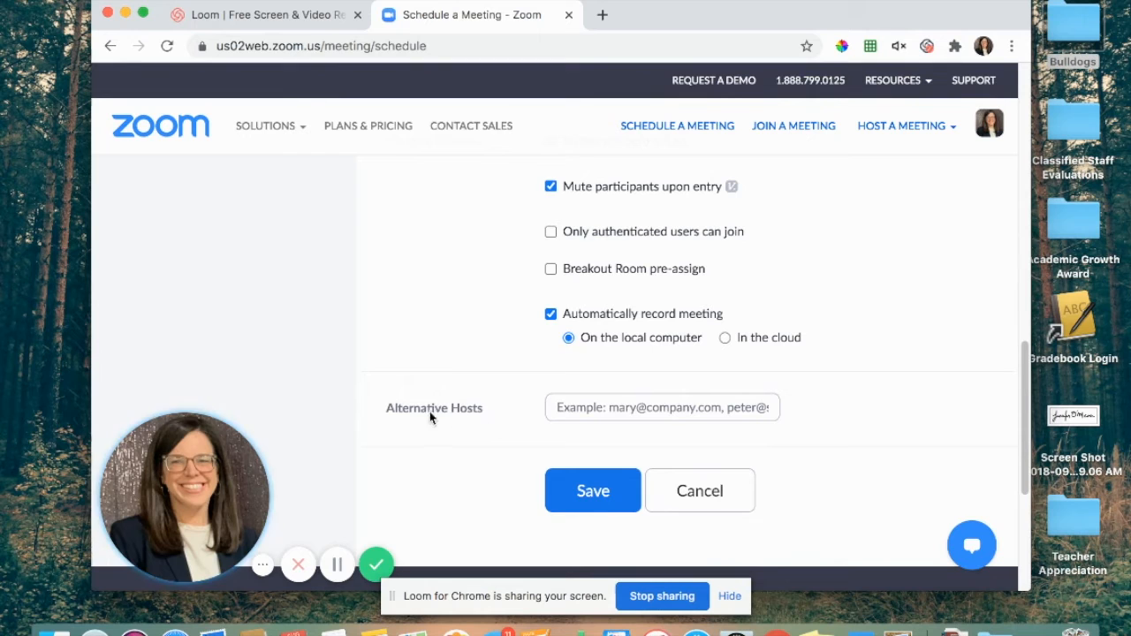
pyautogui.click(661, 408)
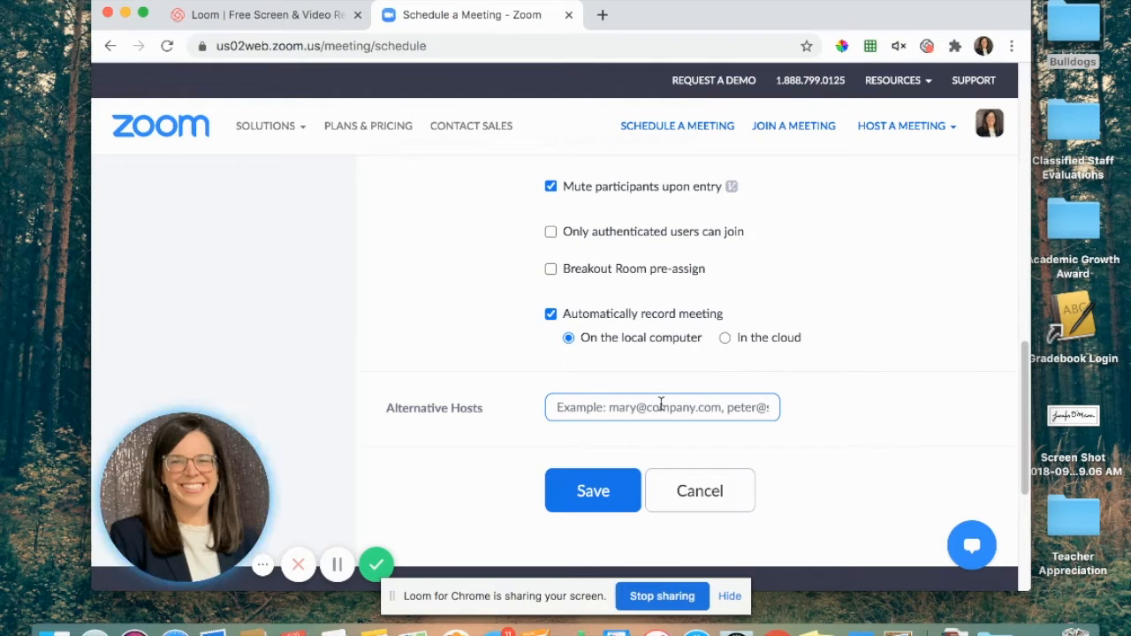
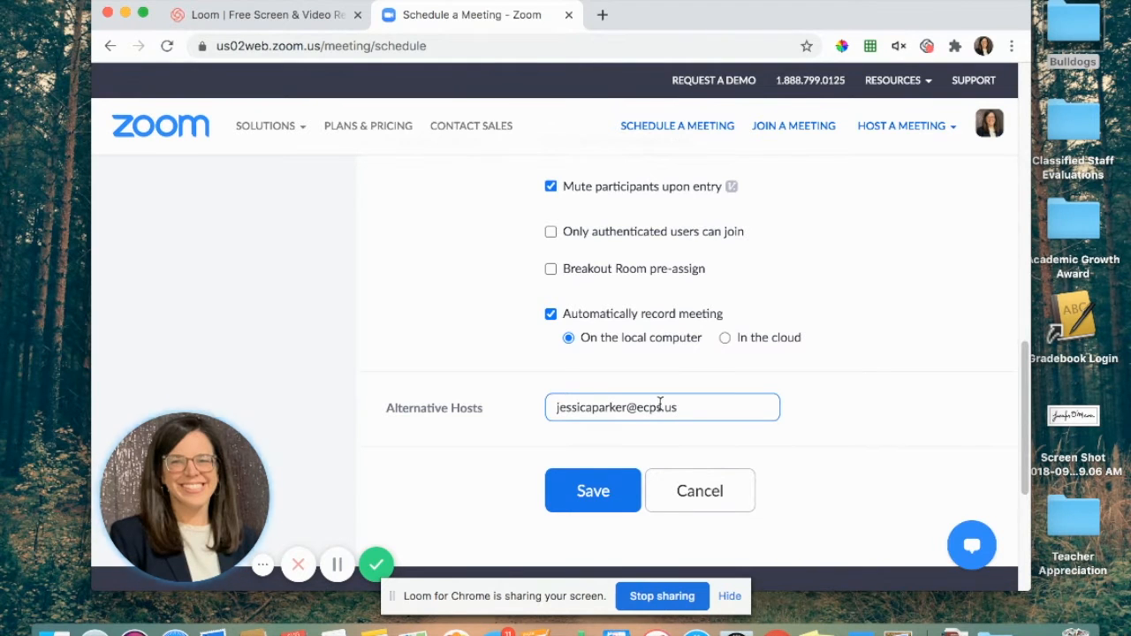
pyautogui.click(592, 490)
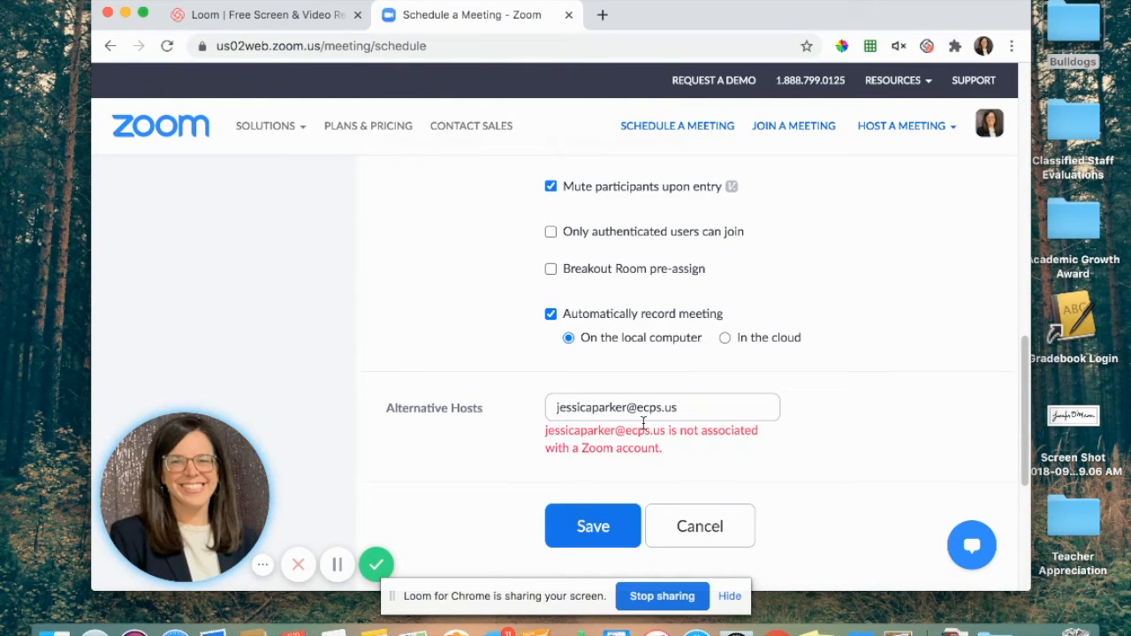
# Clear the alternative host's e-mail address and save the meeting
pyautogui.tripleClick(645, 417)
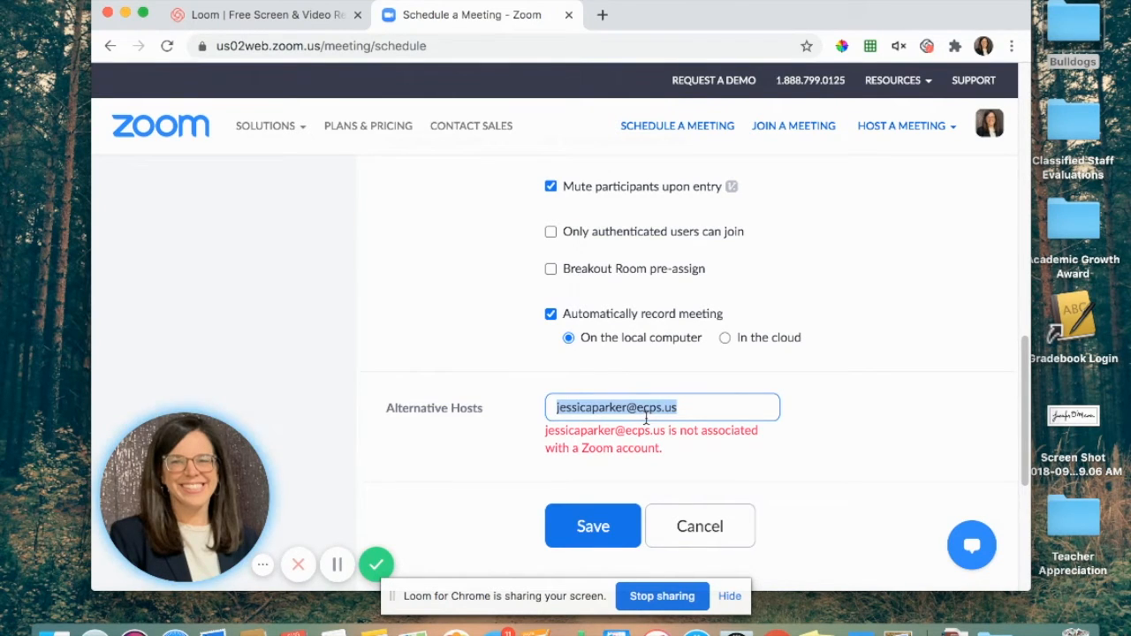
pyautogui.press('BackSpace')
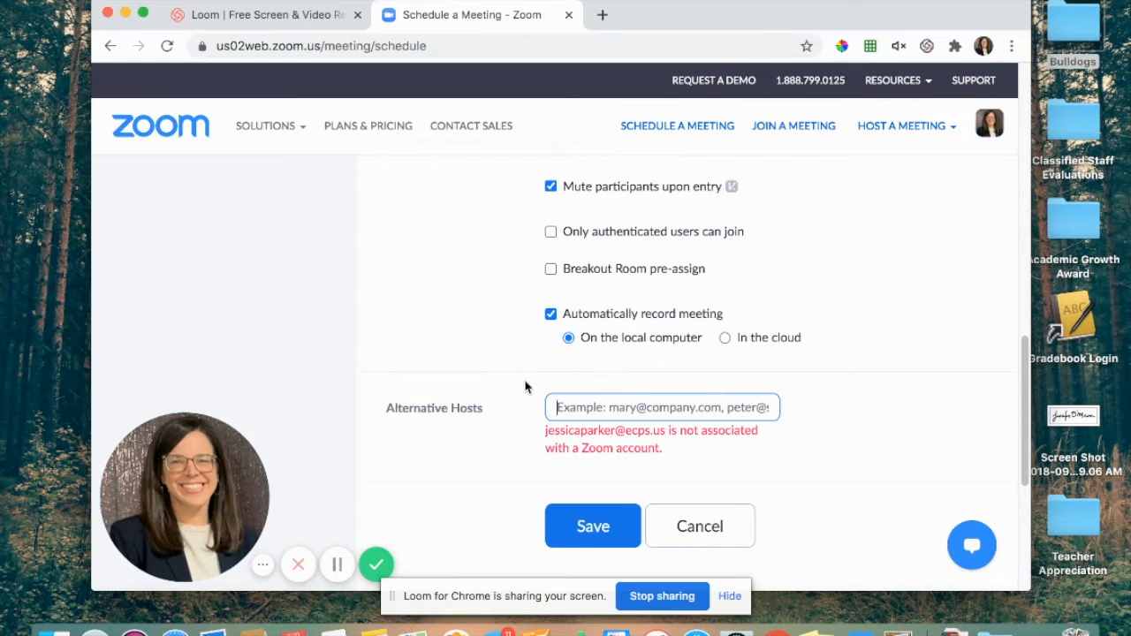
pyautogui.scroll(-1, 733, 447)
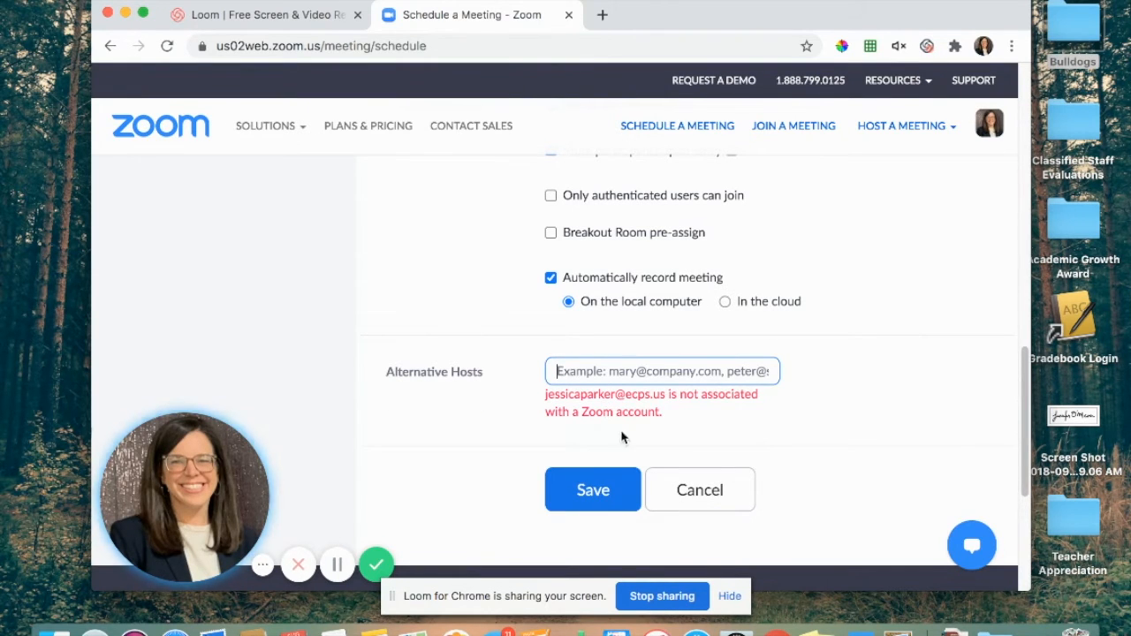
pyautogui.click(599, 497)
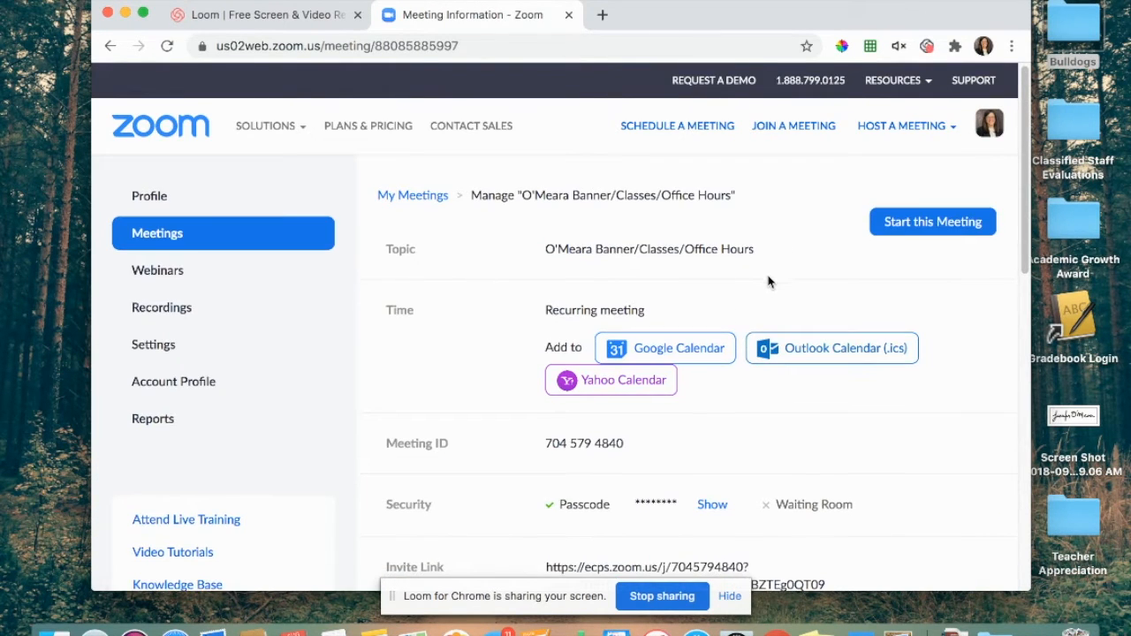
# Open the saved meeting's full invitation text and copy it to the clipboard
pyautogui.scroll(-1, 751, 251)
pyautogui.scroll(-3, 752, 247)
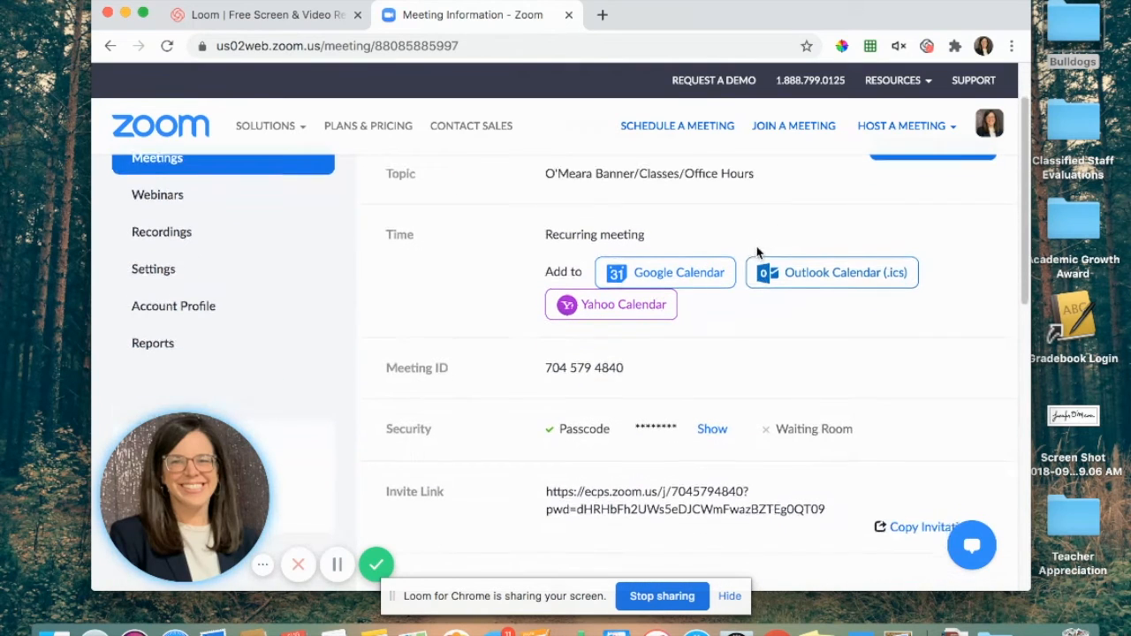
pyautogui.scroll(-2, 778, 276)
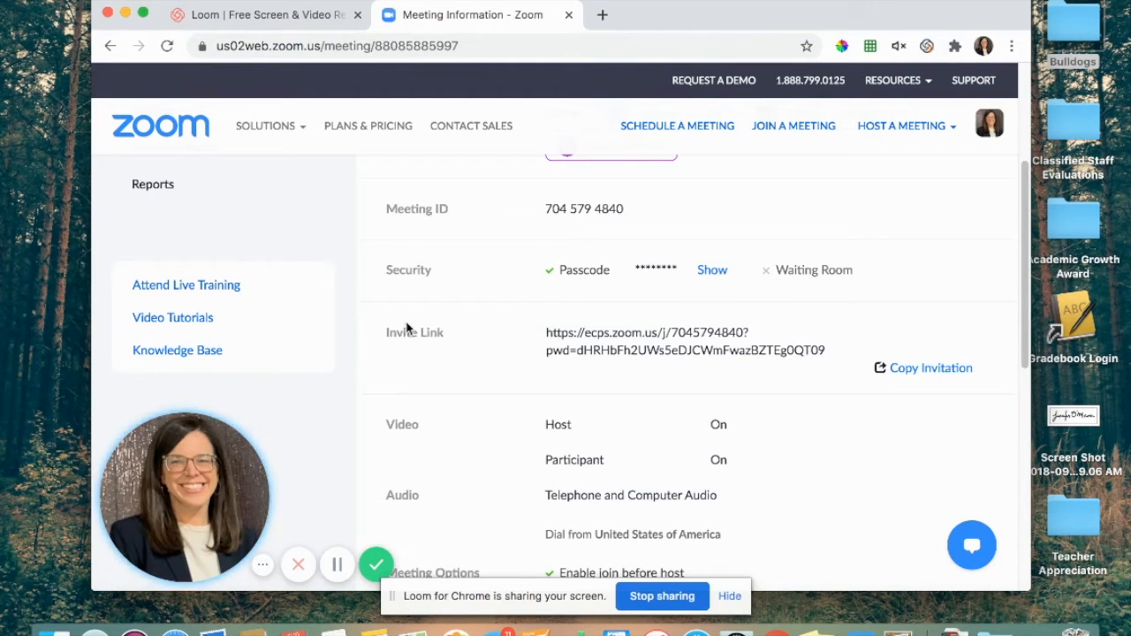
pyautogui.click(927, 369)
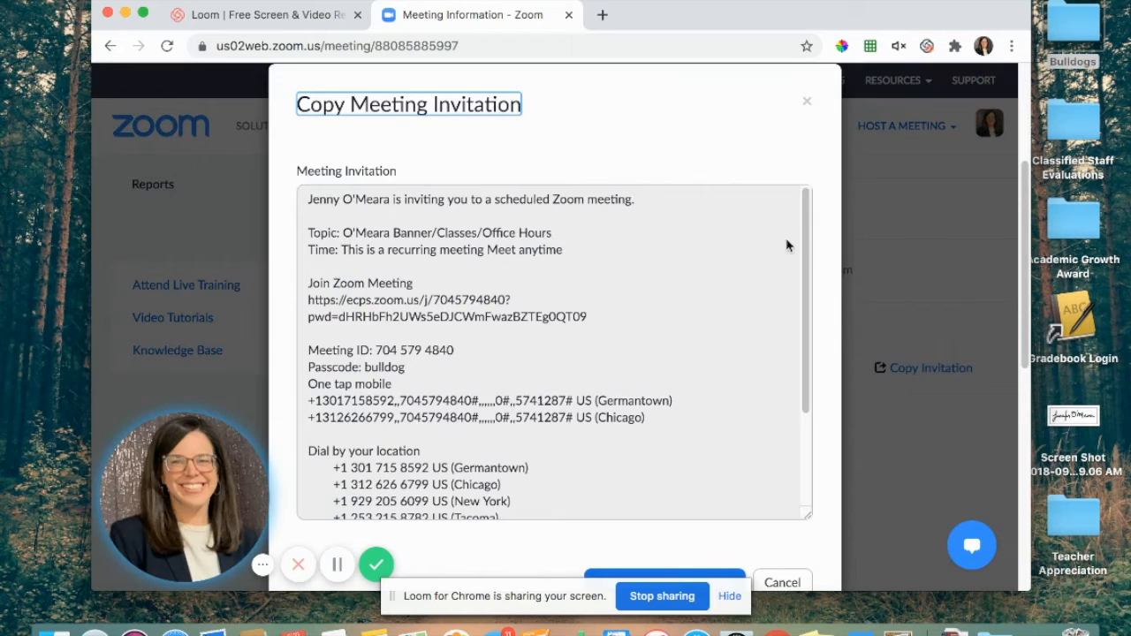
pyautogui.moveTo(807, 244); pyautogui.dragTo(814, 222)
pyautogui.scroll(-3, 662, 256)
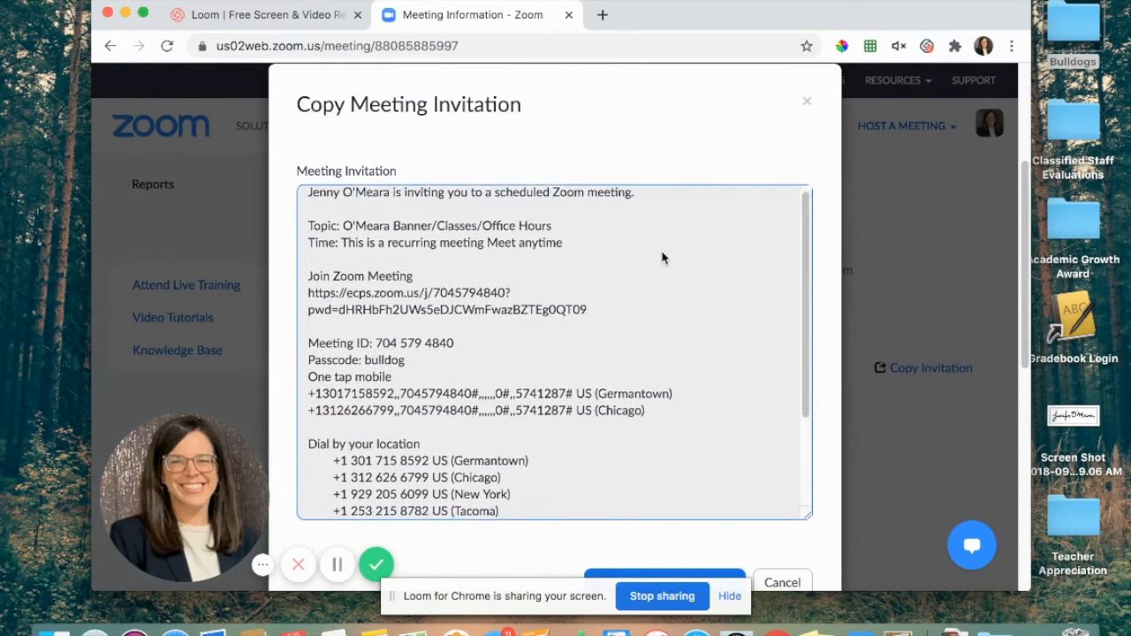
pyautogui.click(698, 575)
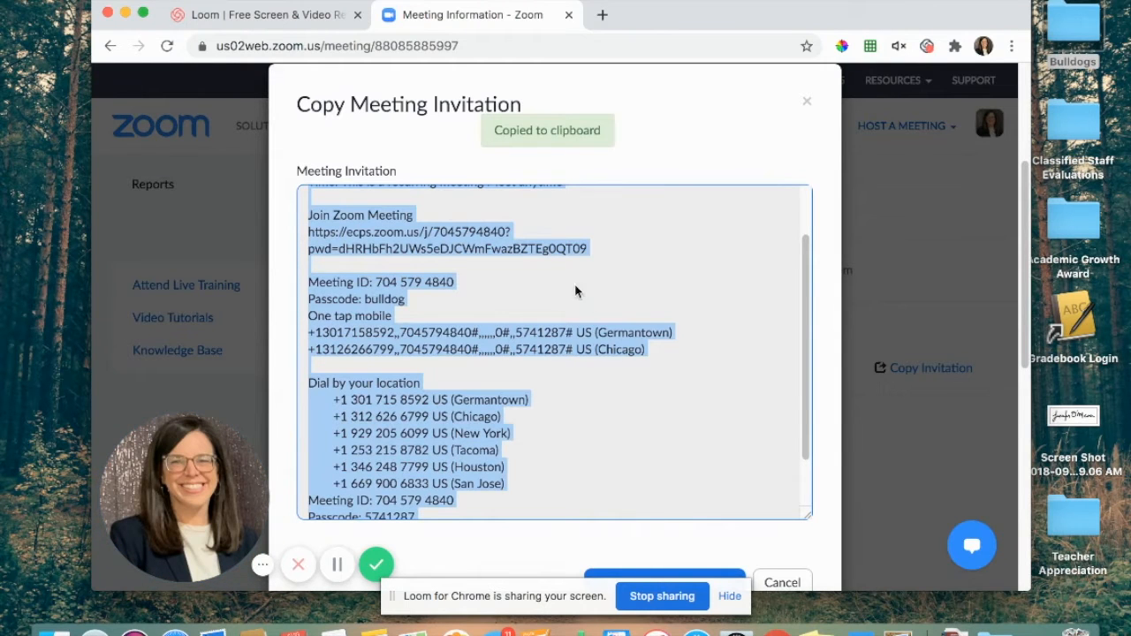
# Open Google Sheets in a new browser tab
pyautogui.click(602, 15)
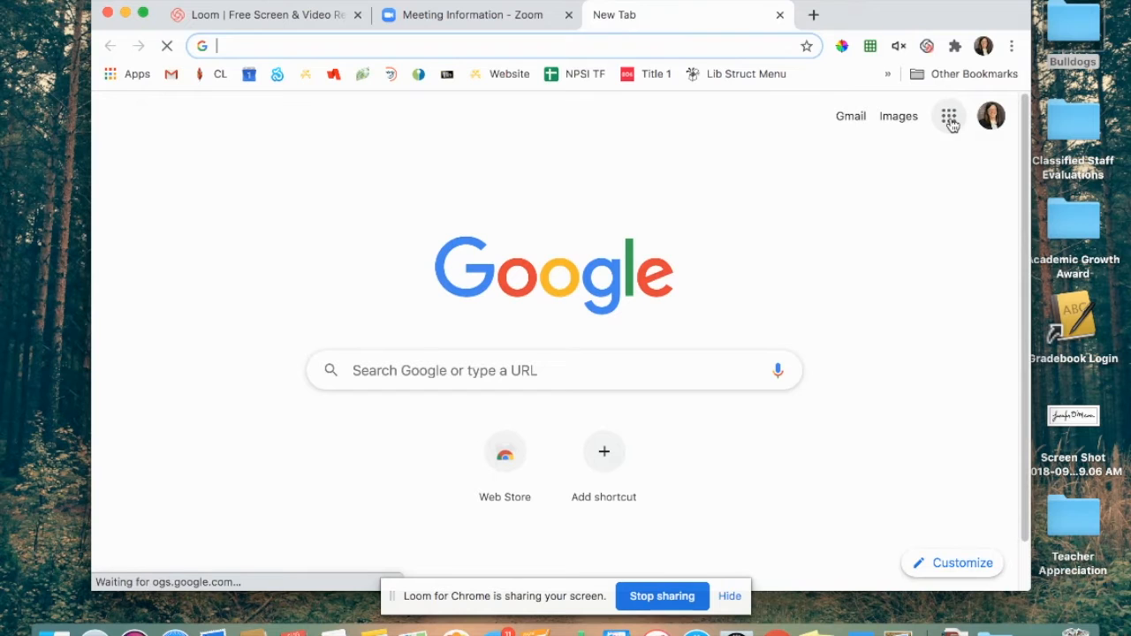
pyautogui.click(949, 116)
pyautogui.click(873, 351)
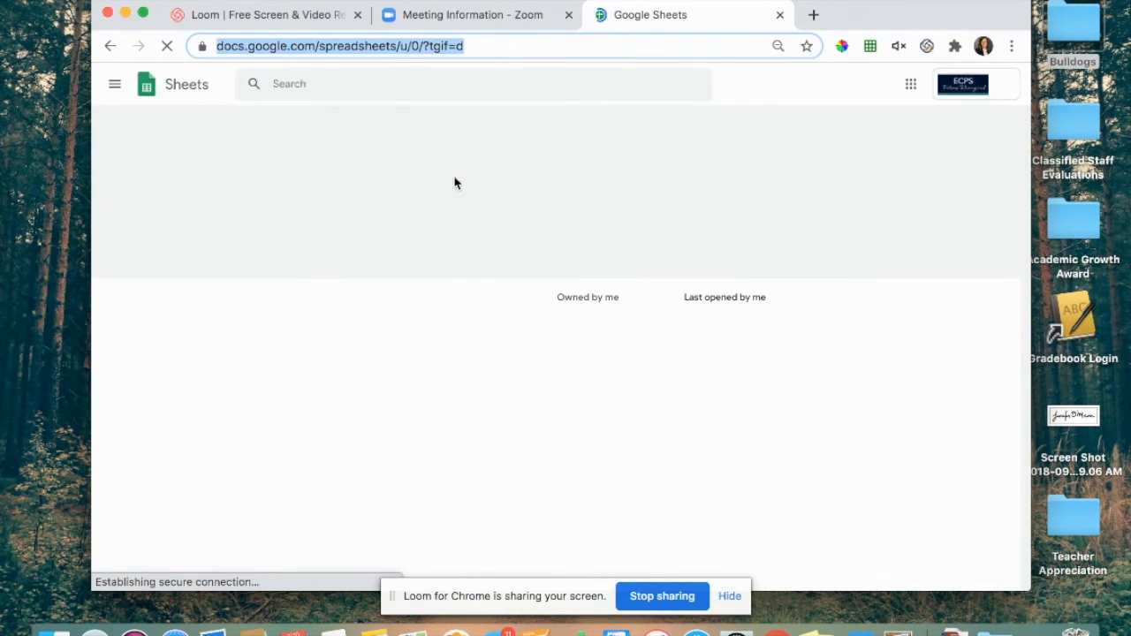
# Search the spreadsheets for "google meet" and open Teacher Google Meet Links for Families
pyautogui.click(421, 83)
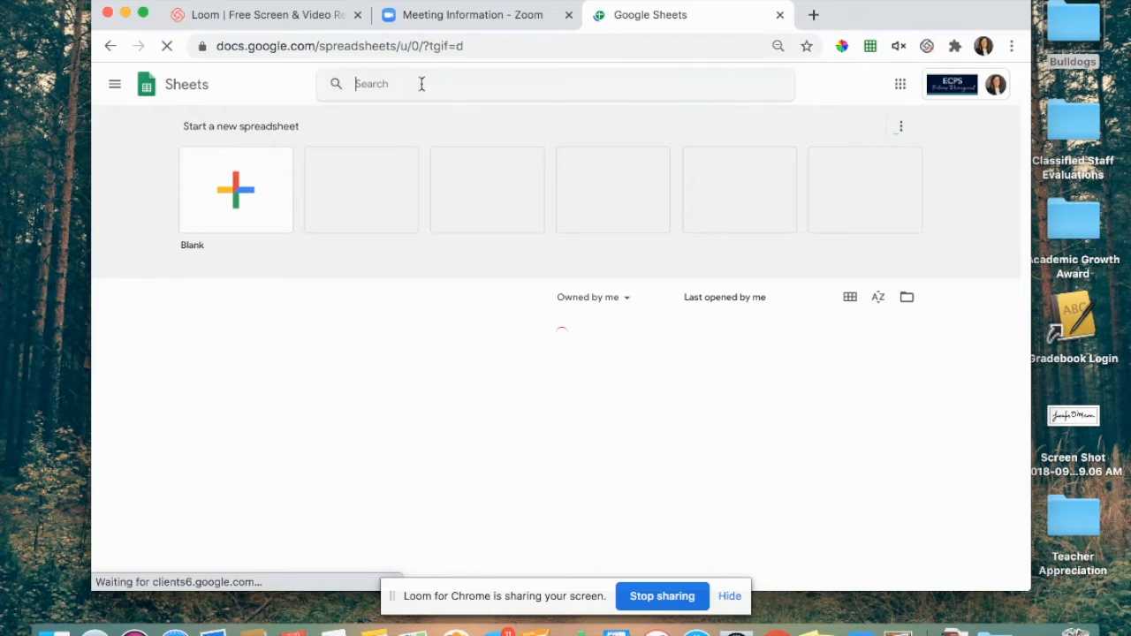
pyautogui.write('google meet')
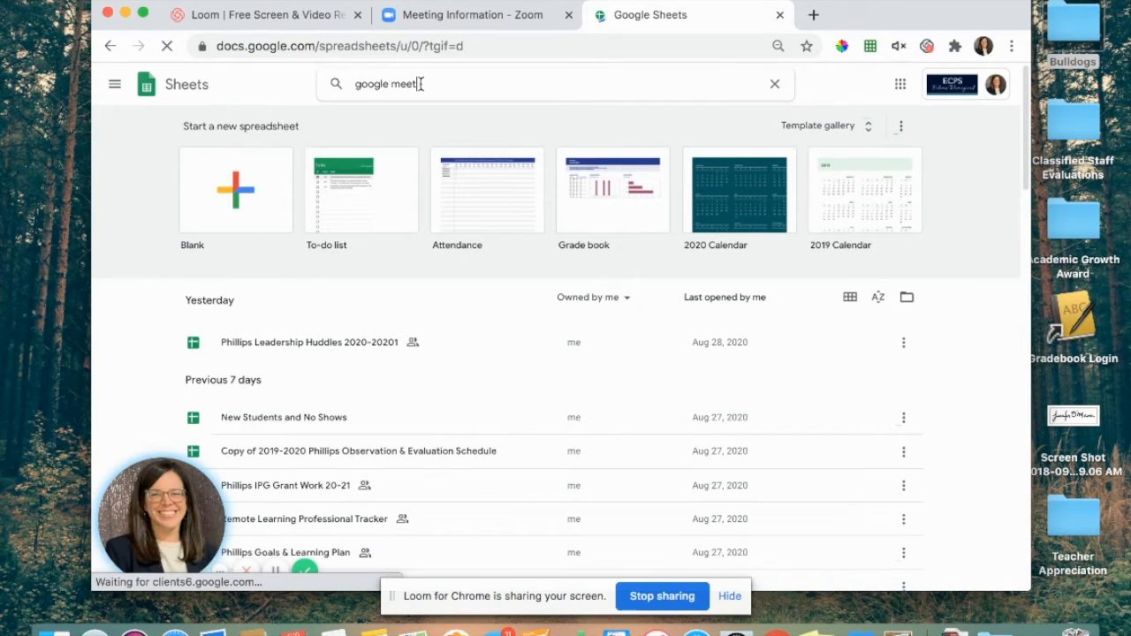
pyautogui.press('Return')
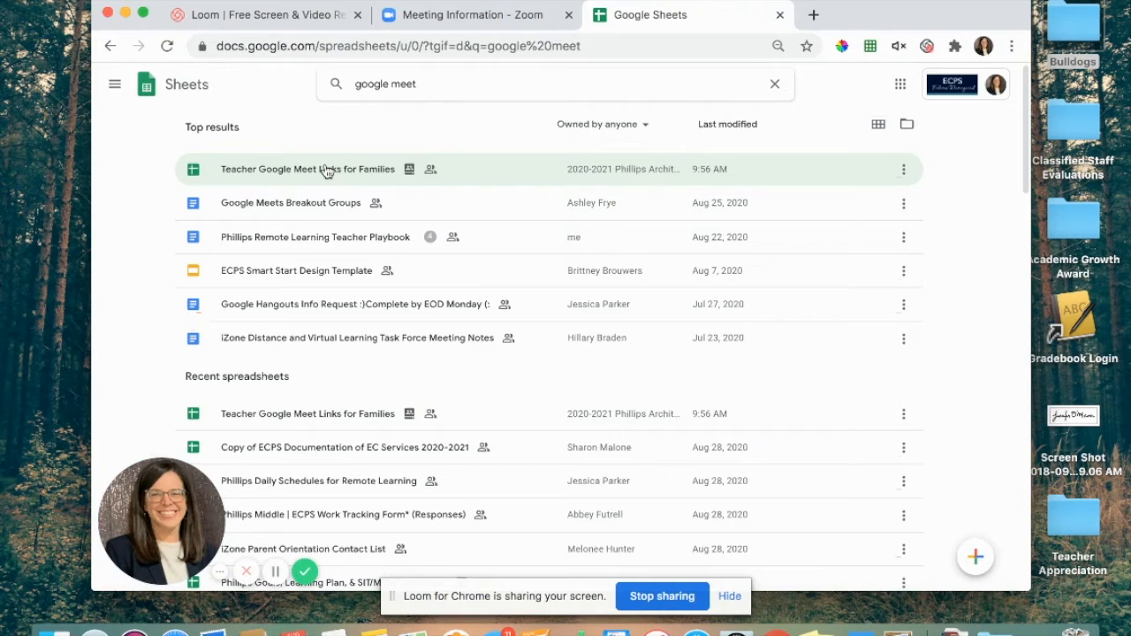
pyautogui.click(326, 169)
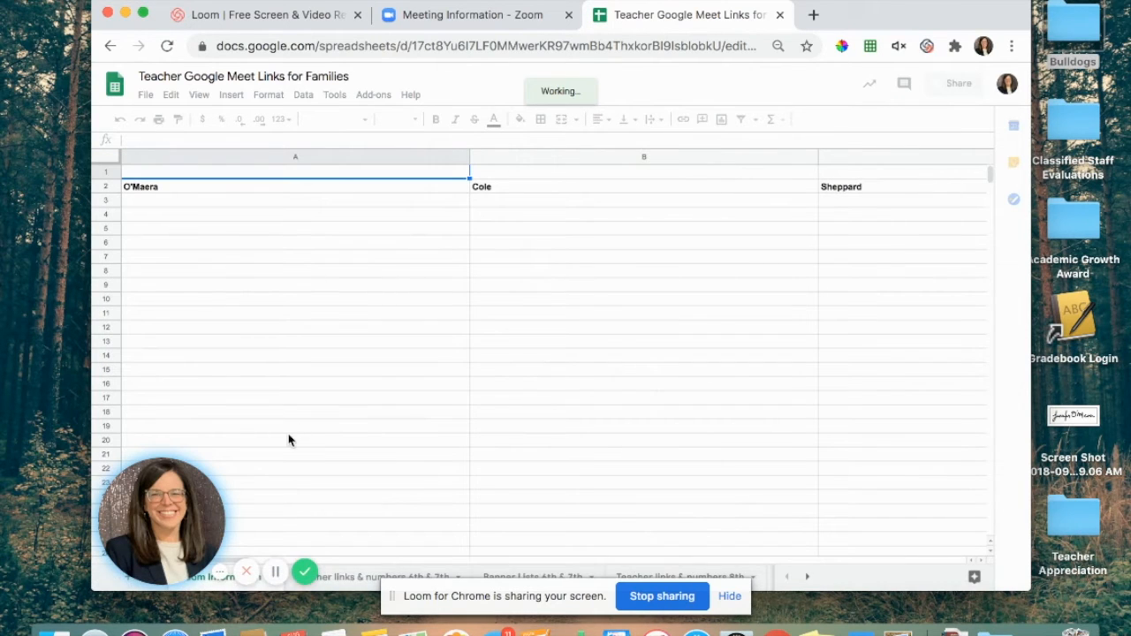
# Paste the copied Zoom invitation, including its passcode, into cell A3 of the Zoom Information sheet
pyautogui.moveTo(887, 17)
pyautogui.mouseDown()
pyautogui.moveTo(957, 10)
pyautogui.moveTo(905, 10)
pyautogui.mouseUp()
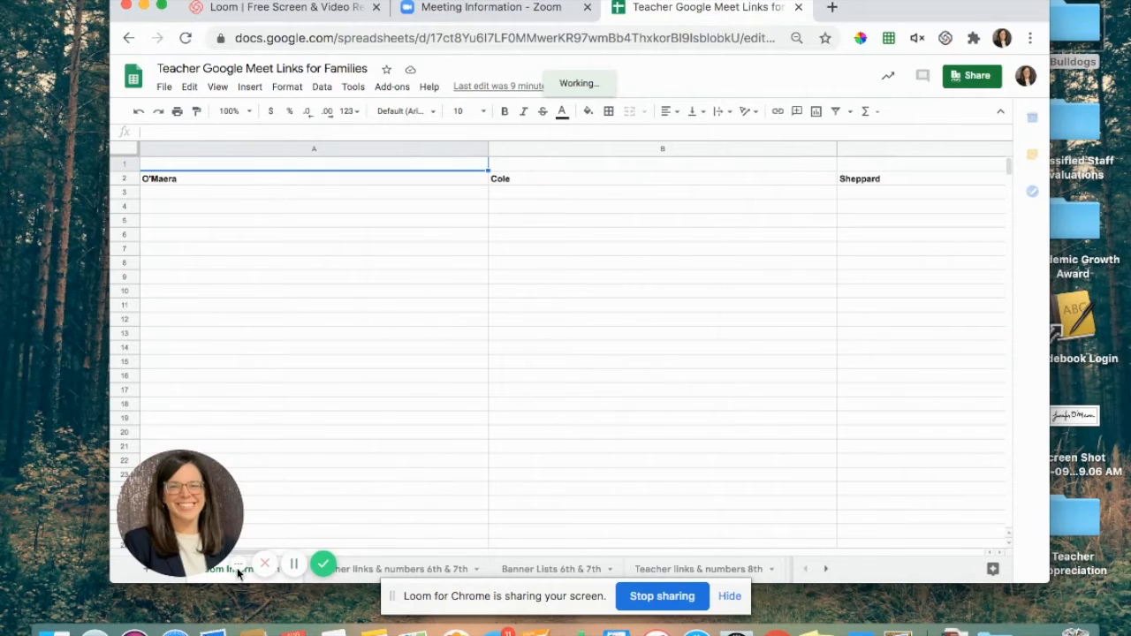
pyautogui.moveTo(166, 508); pyautogui.dragTo(890, 514)
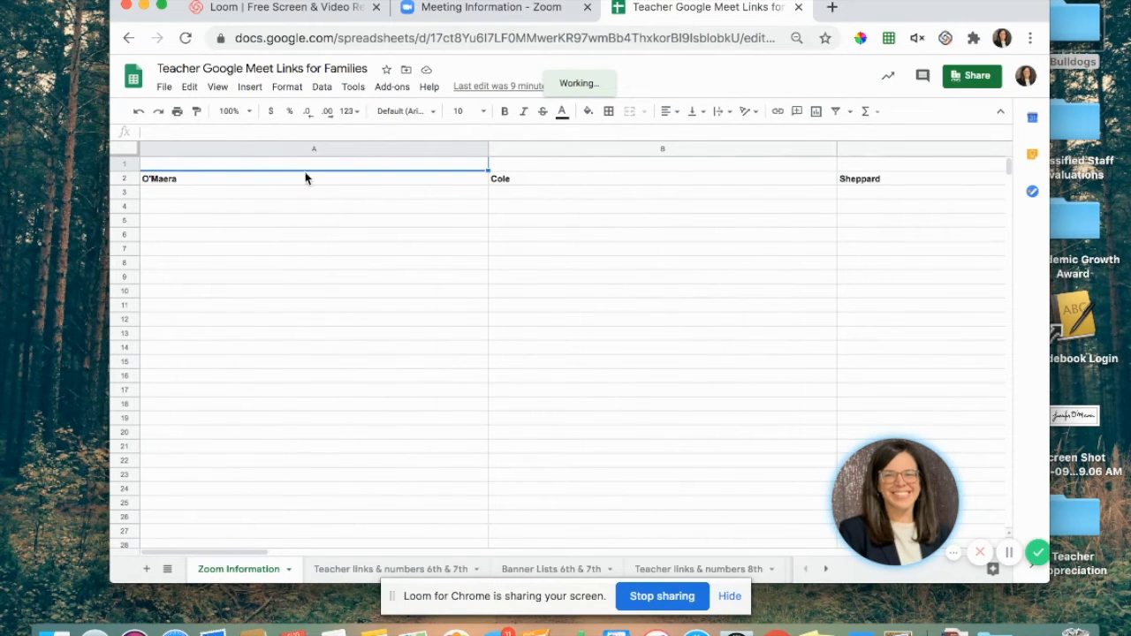
pyautogui.click(252, 195)
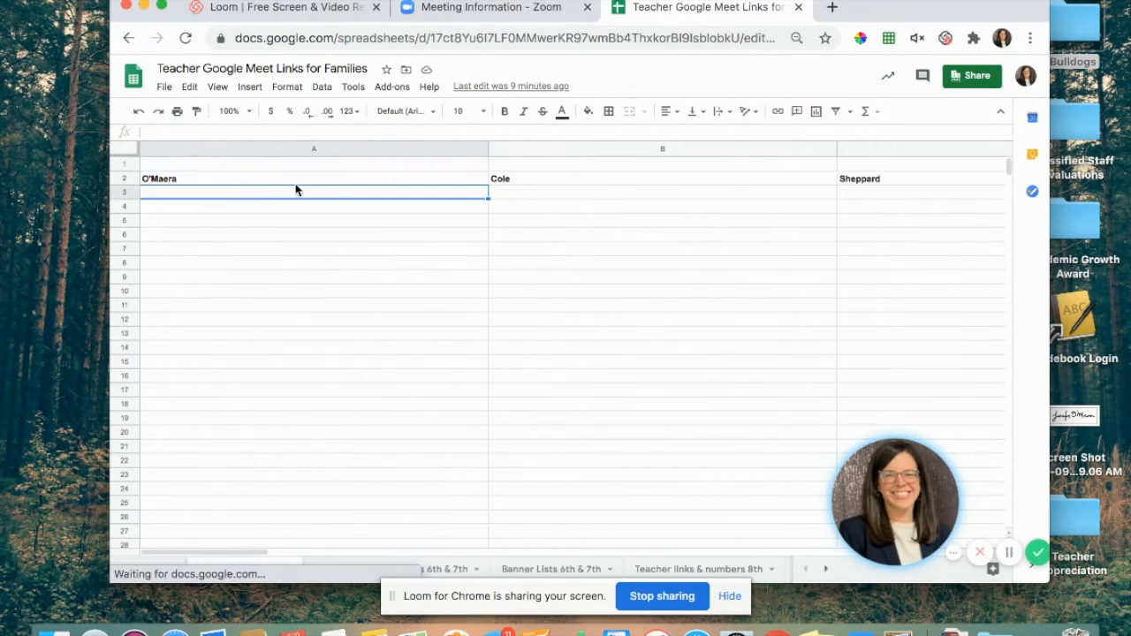
pyautogui.click(165, 86)
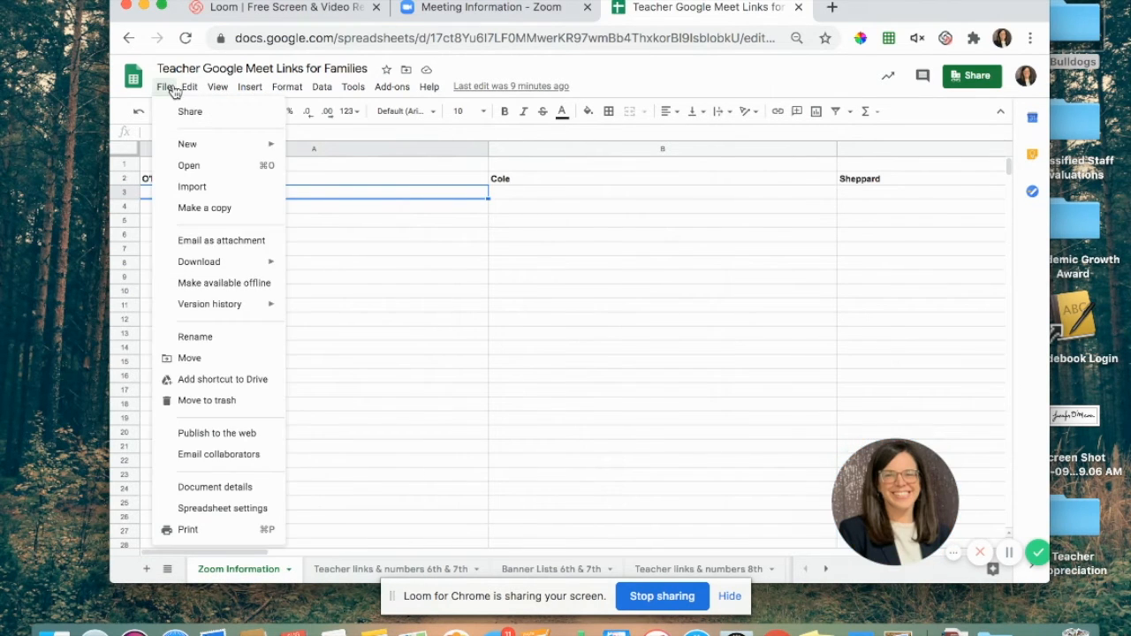
pyautogui.moveTo(189, 88)
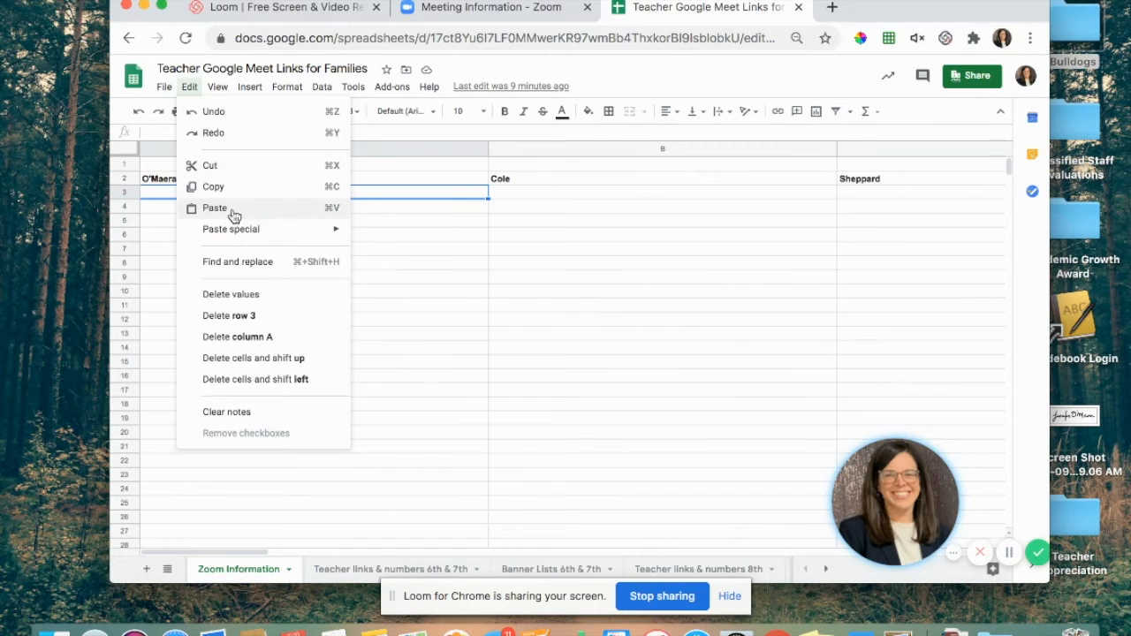
pyautogui.click(327, 209)
pyautogui.rightClick(325, 205)
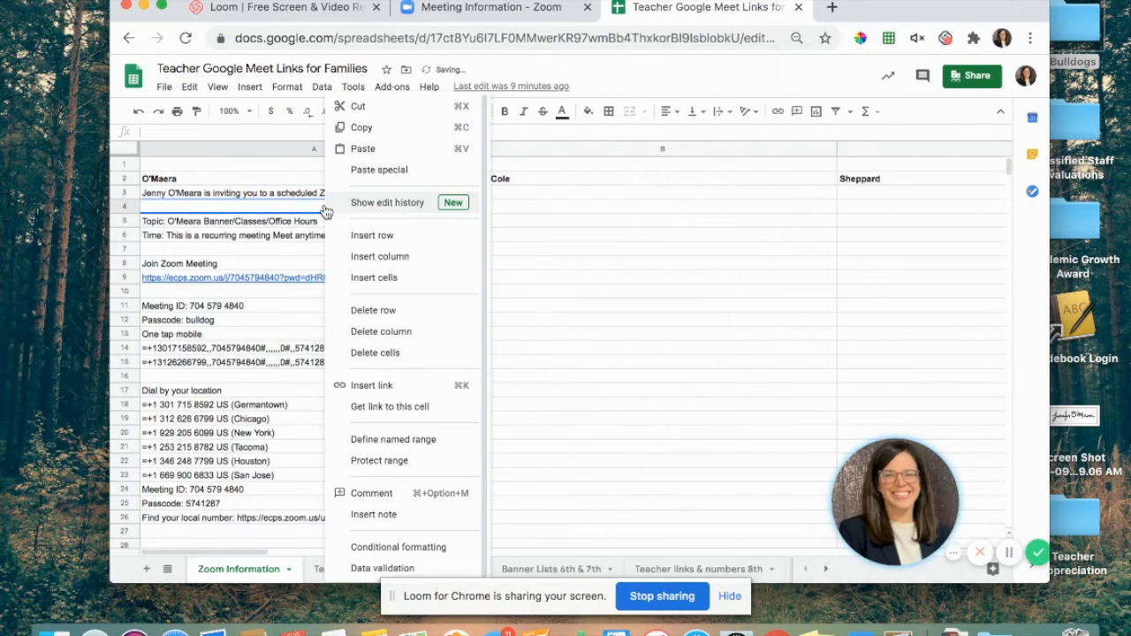
pyautogui.click(299, 212)
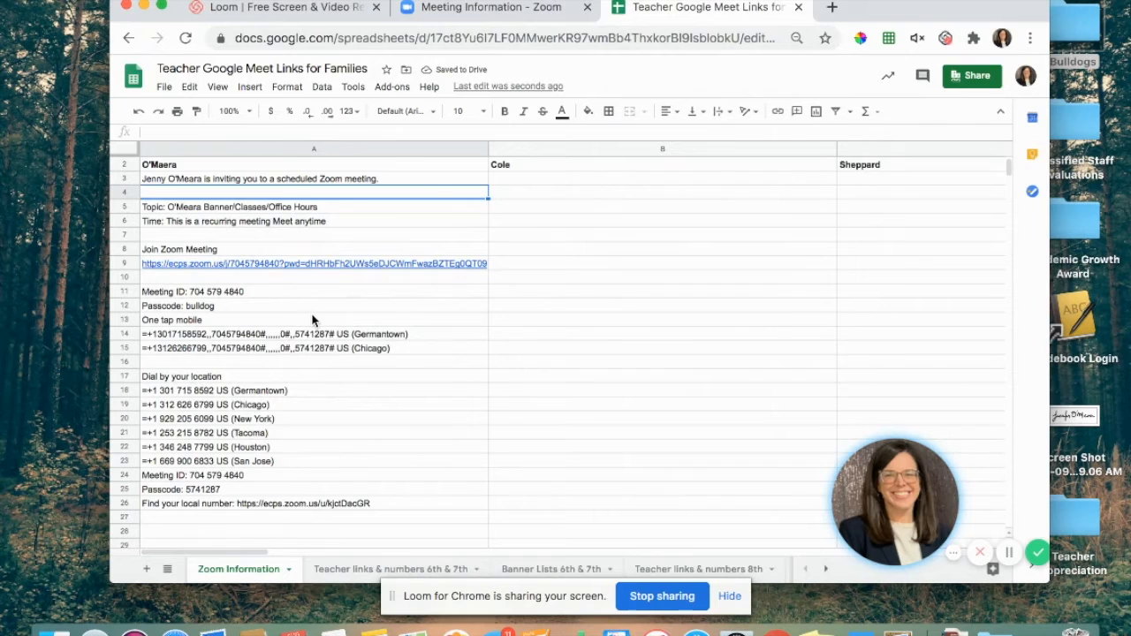
# Review the pasted invitation in column A from the dial-in numbers up to the meeting ID and join link
pyautogui.scroll(-1, 315, 324)
pyautogui.click(275, 365)
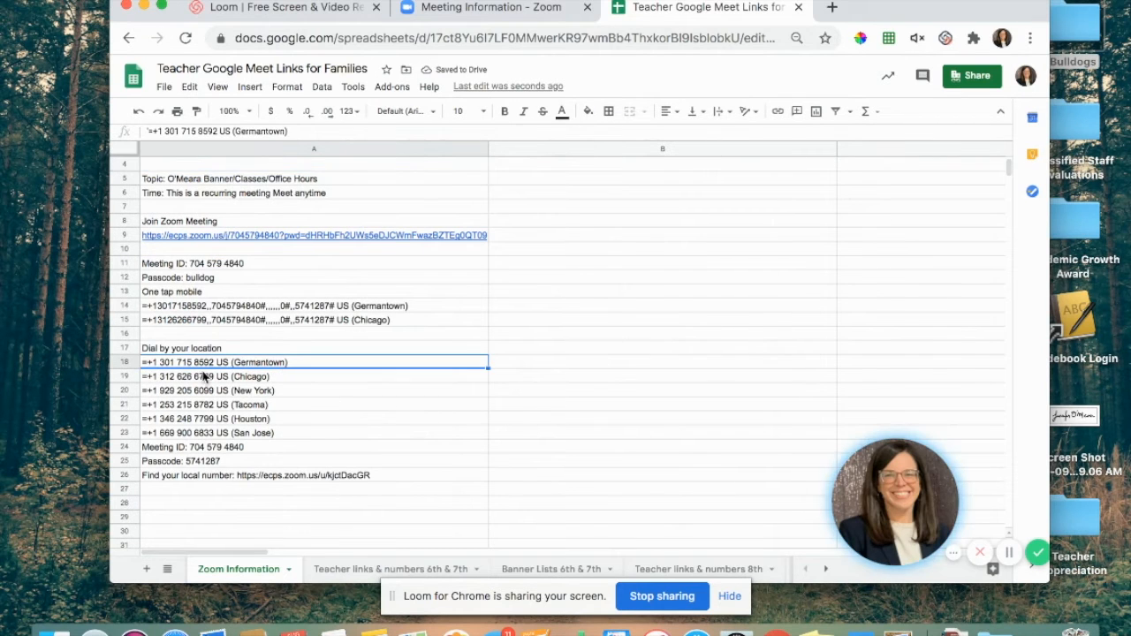
pyautogui.click(196, 379)
pyautogui.click(183, 389)
pyautogui.click(221, 379)
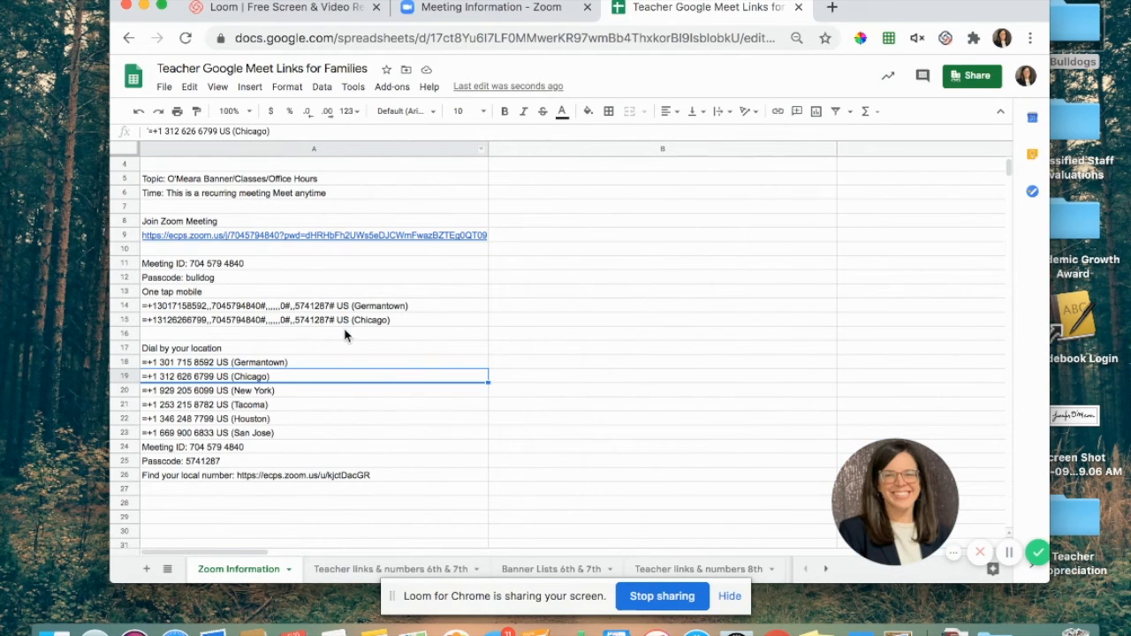
pyautogui.click(344, 334)
pyautogui.scroll(2, 309, 283)
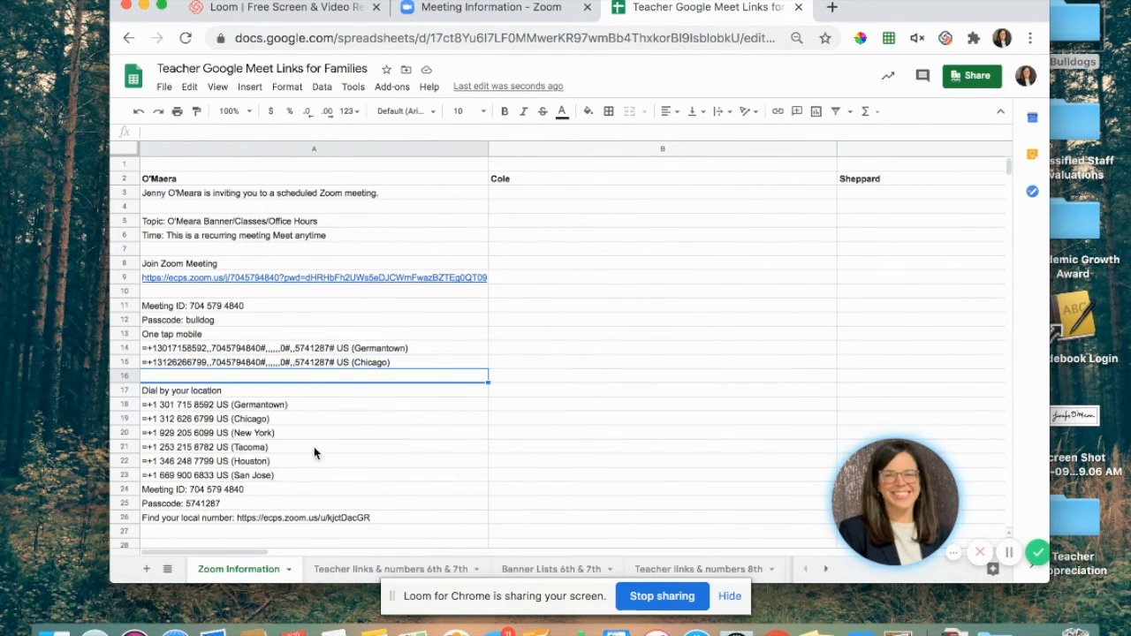
pyautogui.moveTo(280, 559); pyautogui.dragTo(168, 549)
pyautogui.click(209, 307)
pyautogui.click(215, 280)
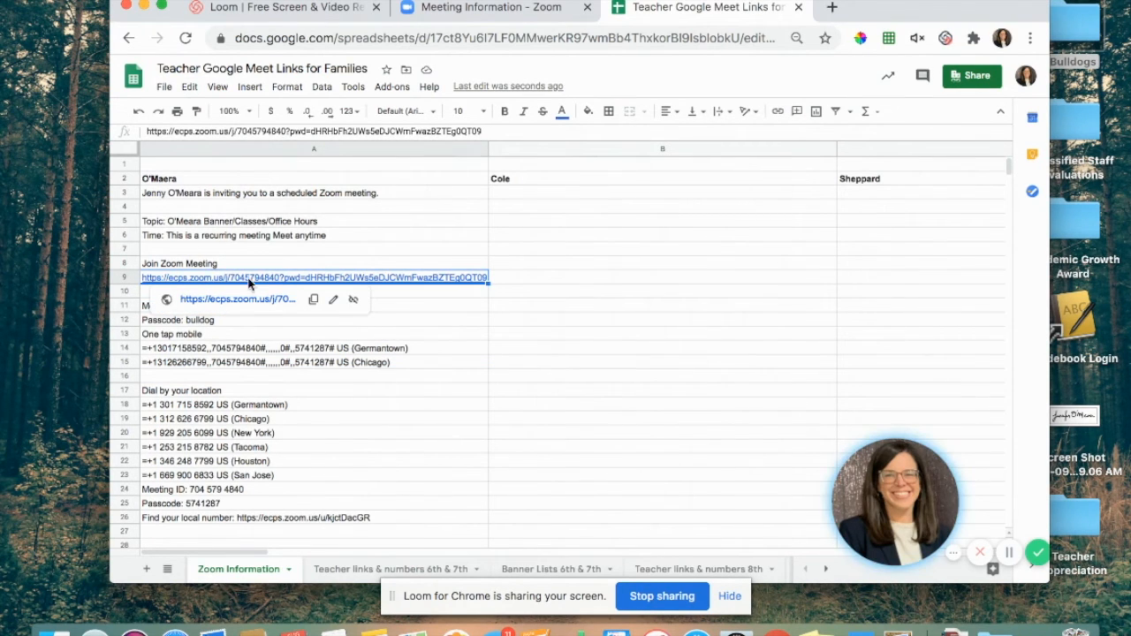
pyautogui.click(331, 377)
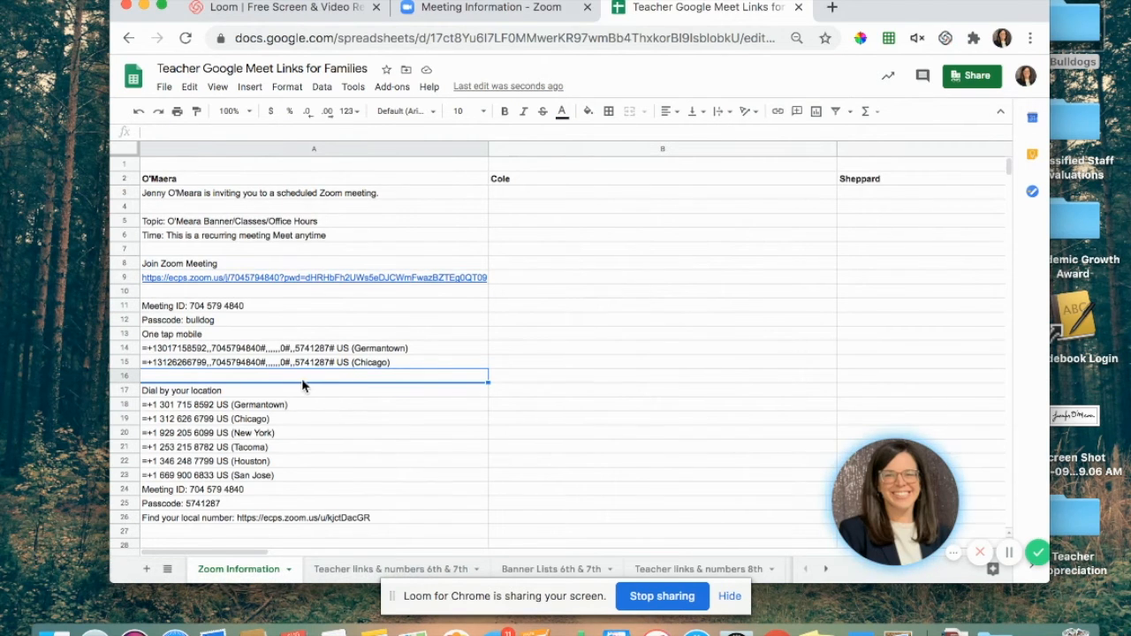
# Examine the invitation's one-tap mobile and dial-by-location entries, the meeting ID and passcode lines, and the column heading
pyautogui.click(204, 350)
pyautogui.click(203, 362)
pyautogui.click(206, 407)
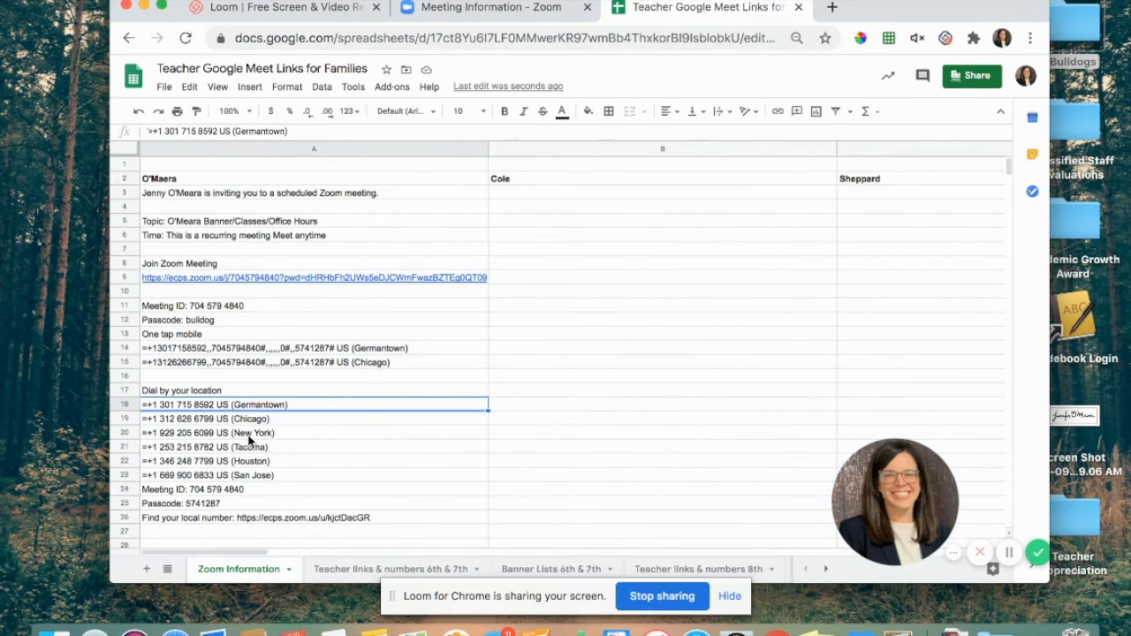
pyautogui.click(231, 434)
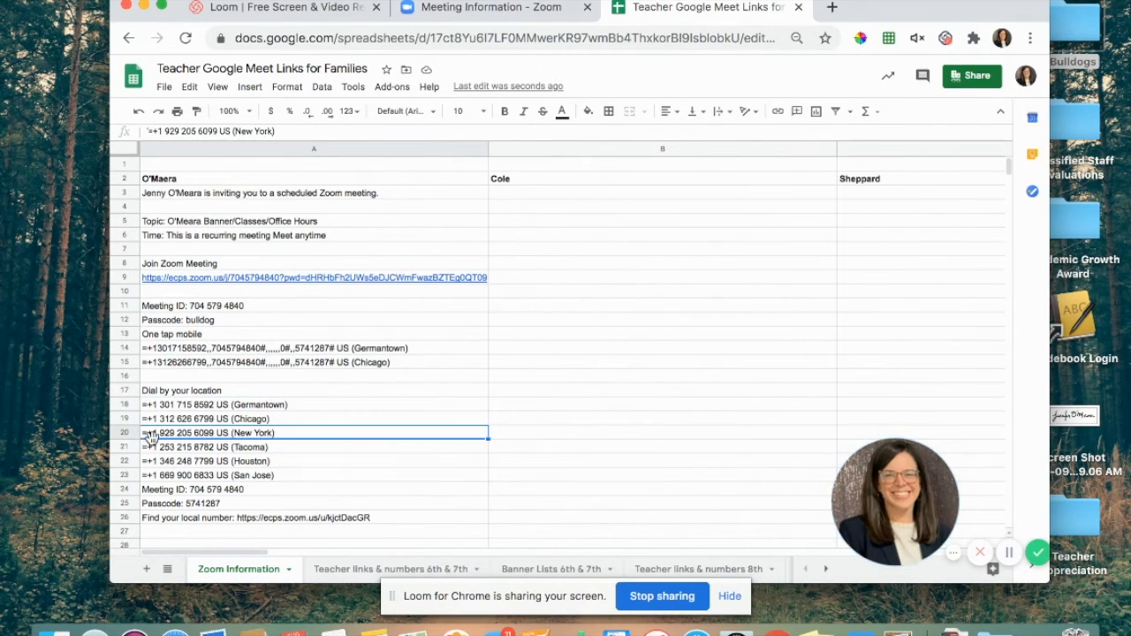
pyautogui.click(199, 477)
pyautogui.click(245, 433)
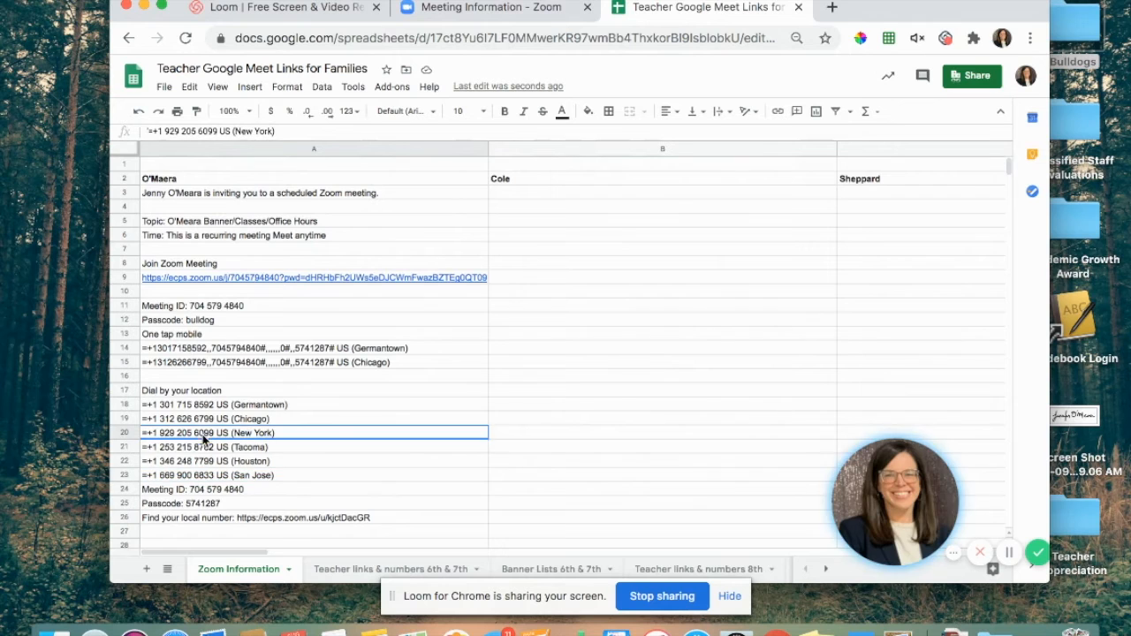
pyautogui.moveTo(254, 407); pyautogui.dragTo(252, 488)
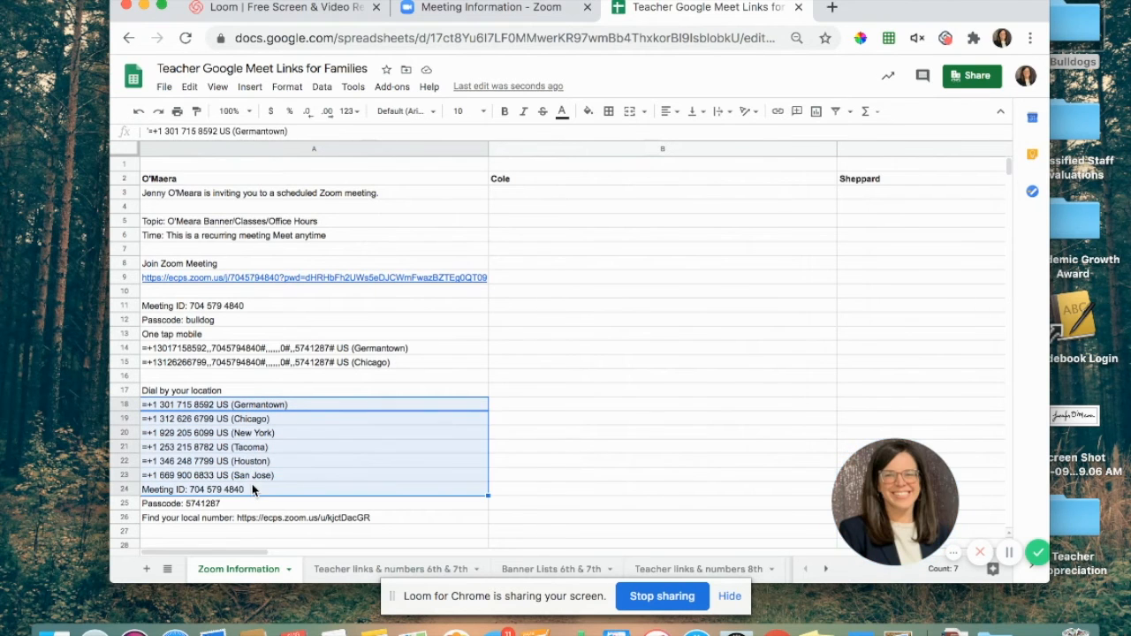
pyautogui.click(251, 409)
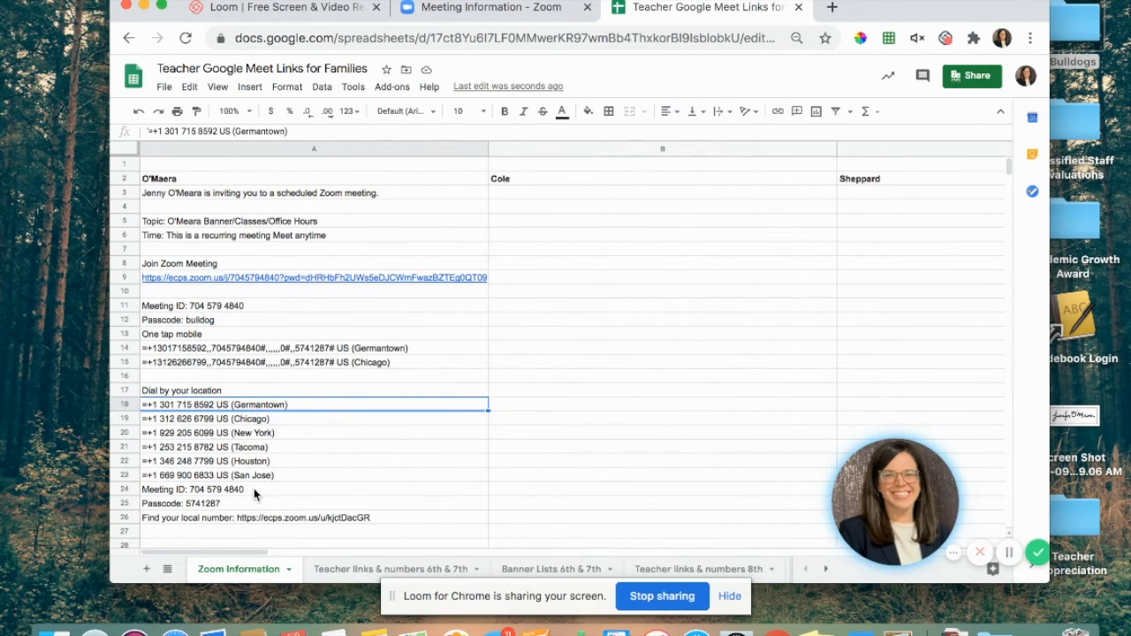
pyautogui.click(278, 309)
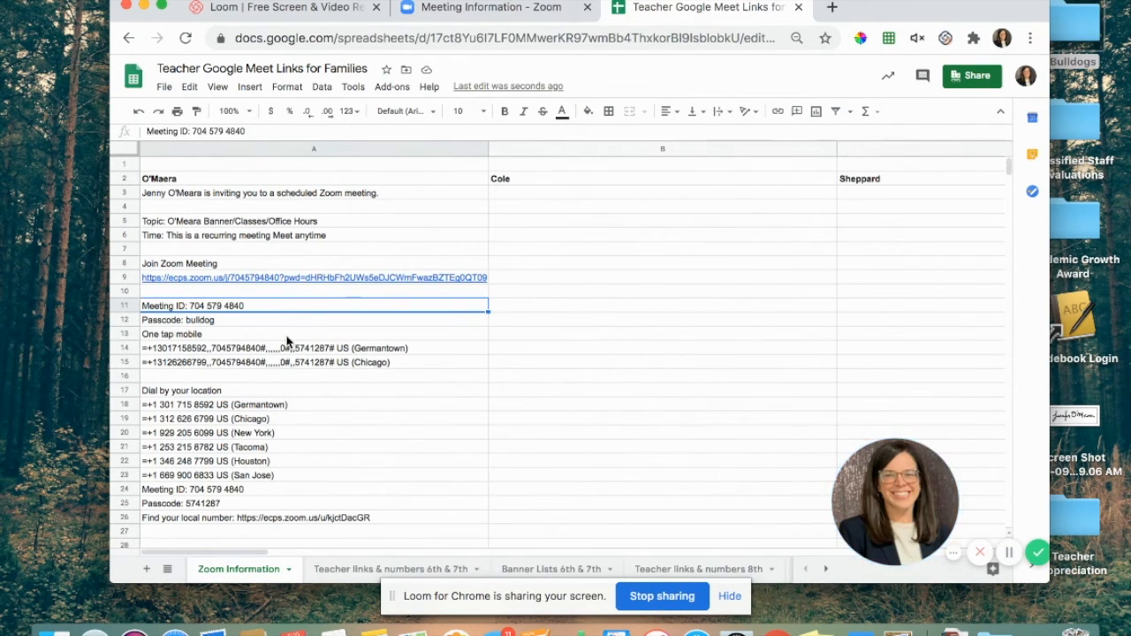
pyautogui.click(284, 339)
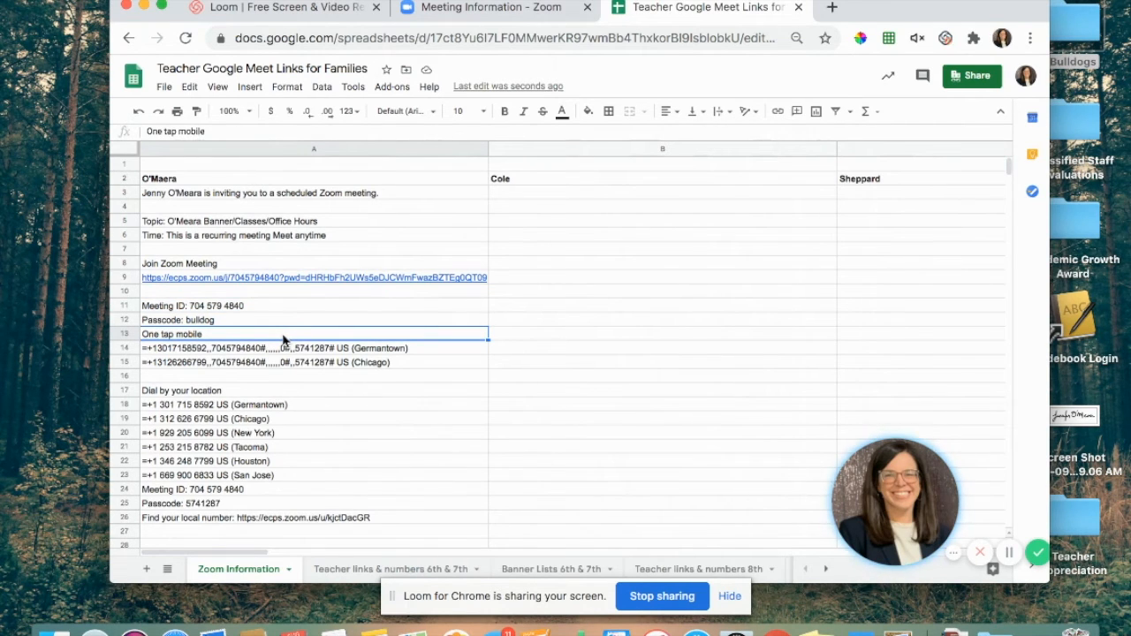
pyautogui.click(252, 365)
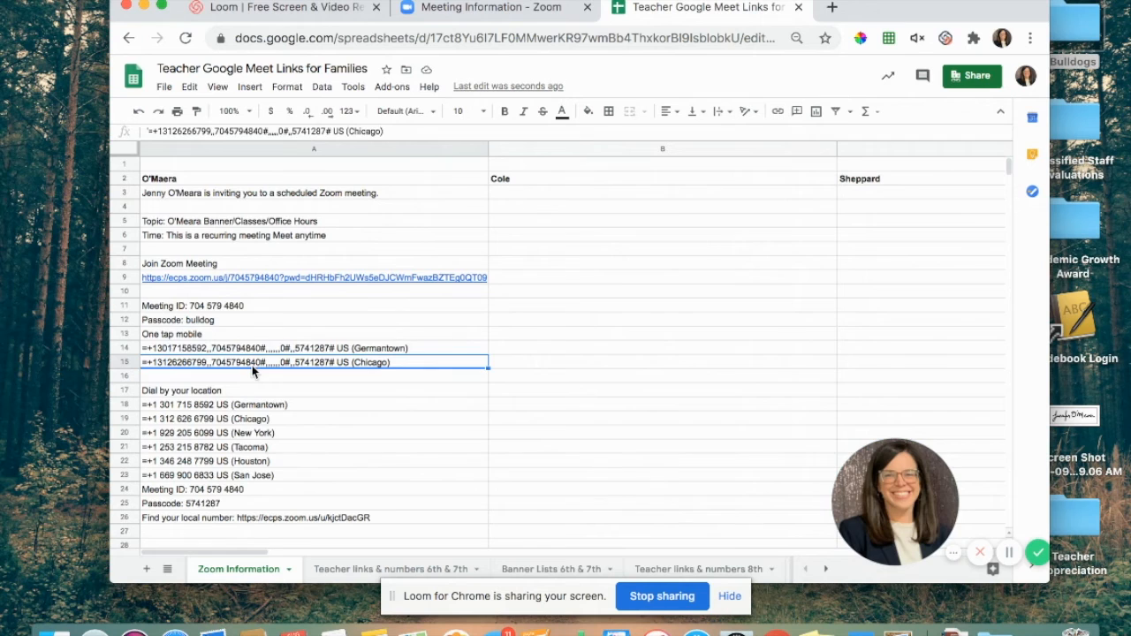
pyautogui.click(221, 395)
pyautogui.click(276, 523)
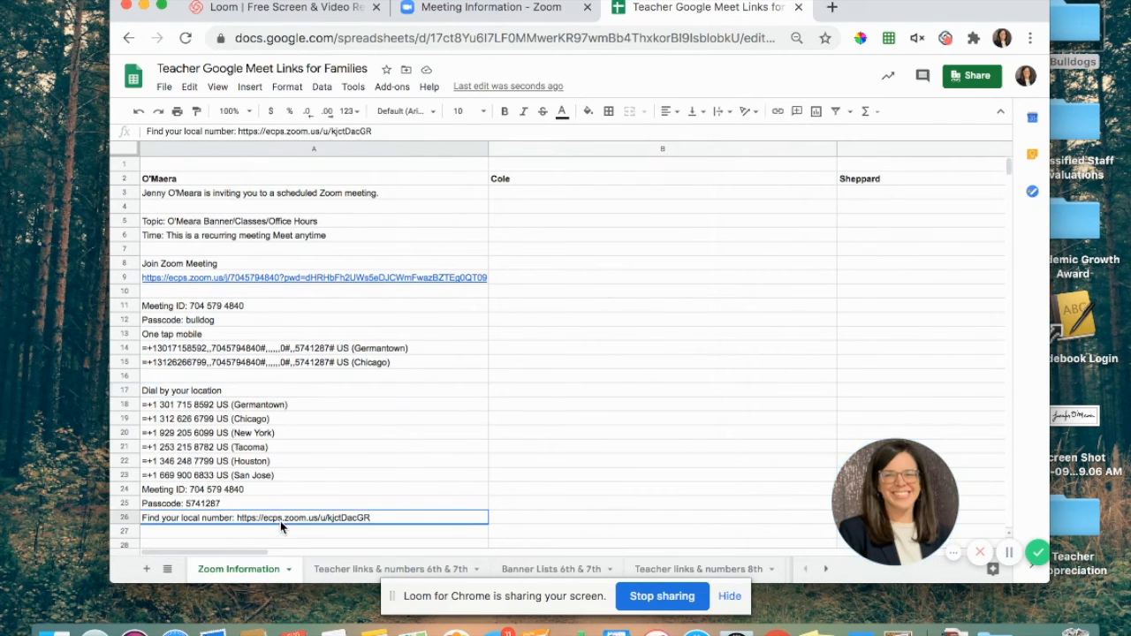
pyautogui.click(240, 390)
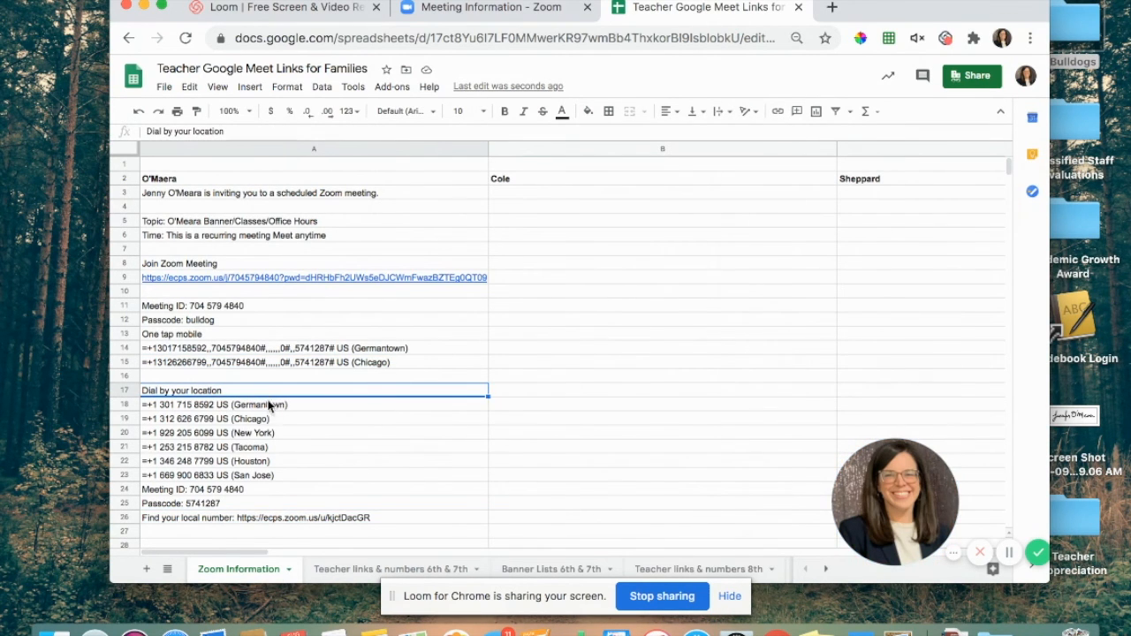
pyautogui.click(300, 322)
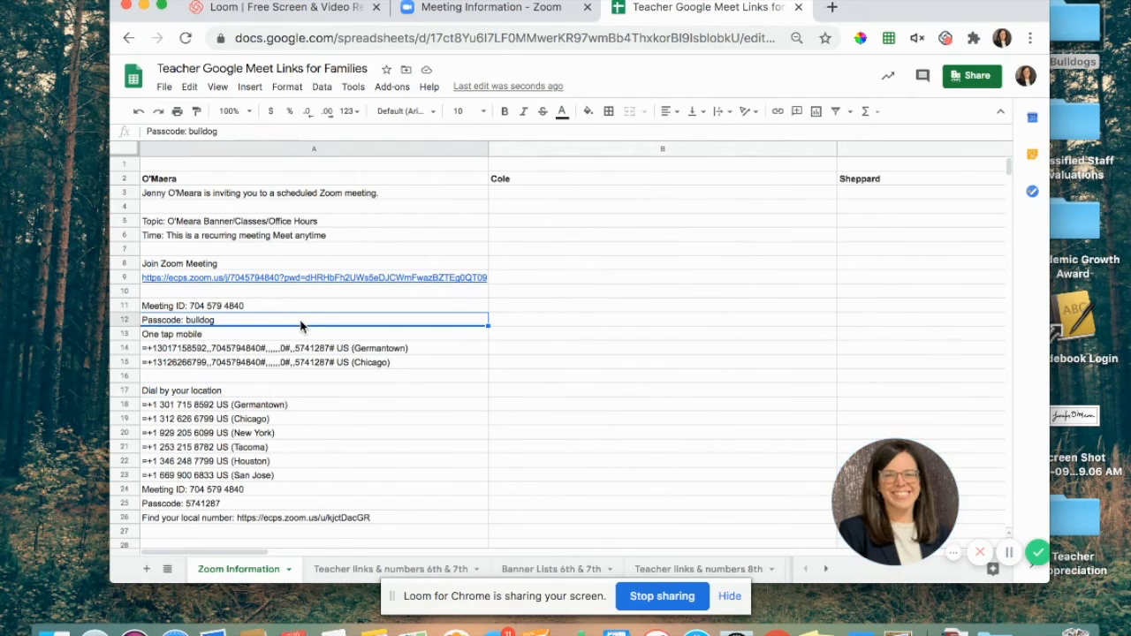
pyautogui.click(301, 183)
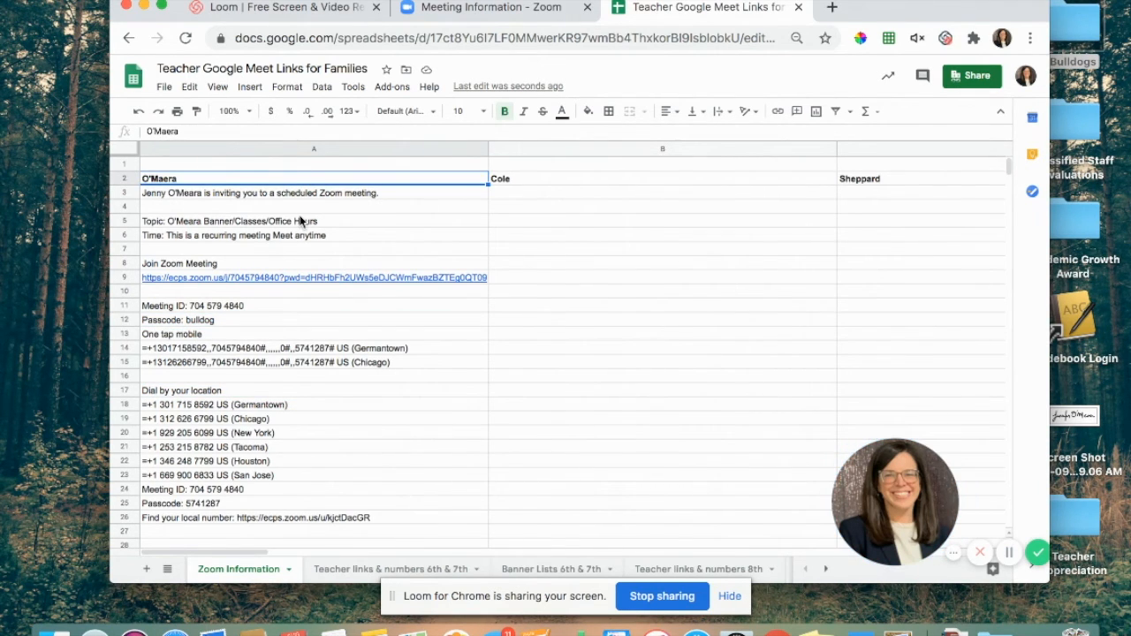
# Compare the first teacher's heading and invitation start in A2 and A3 with the empty cell B3 under the second teacher's heading
pyautogui.click(509, 191)
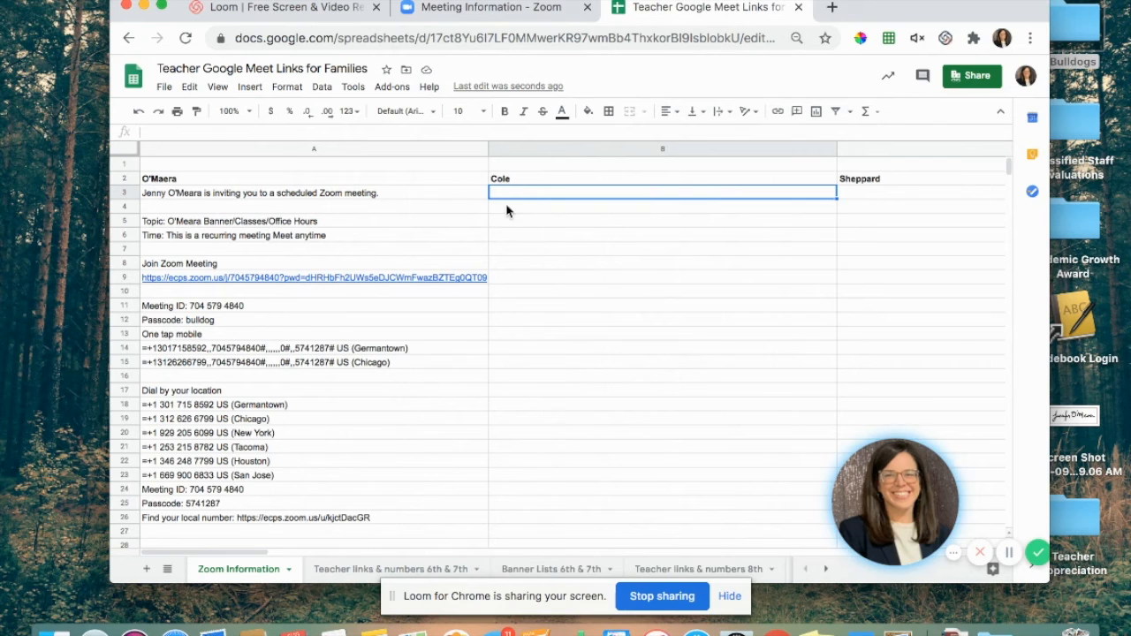
pyautogui.rightClick(521, 196)
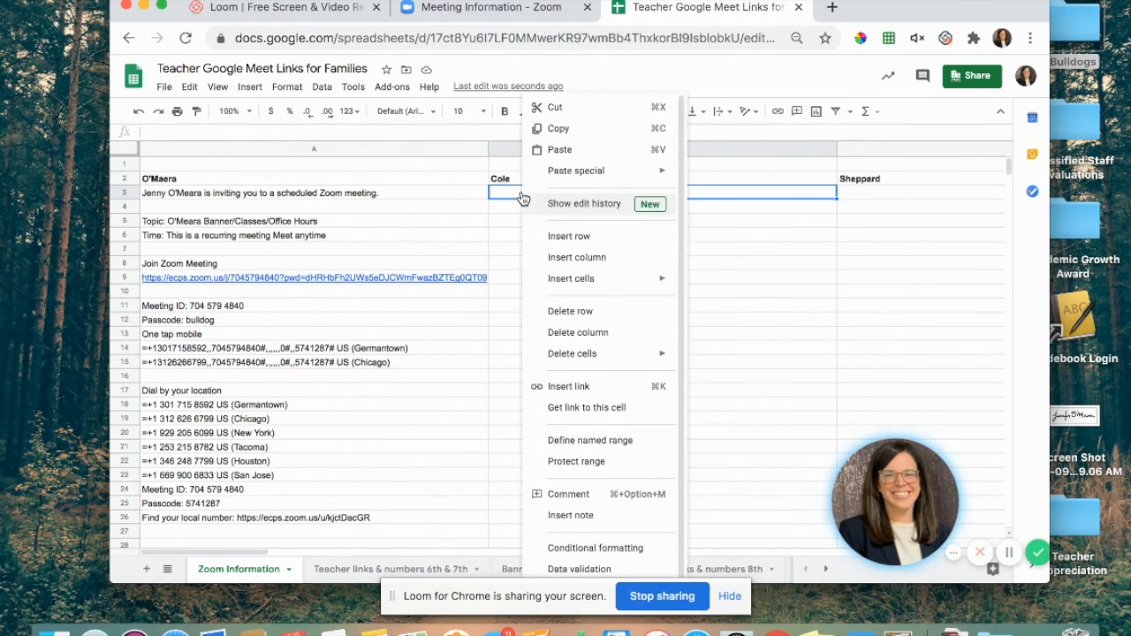
pyautogui.click(437, 189)
pyautogui.click(542, 192)
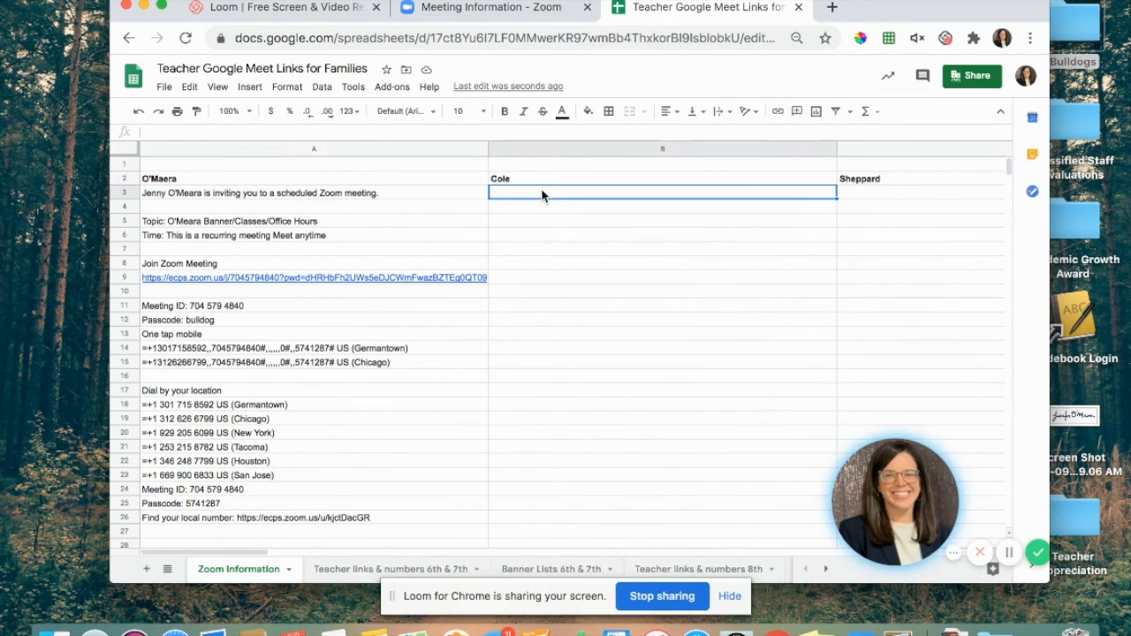
pyautogui.click(468, 181)
pyautogui.click(463, 164)
pyautogui.click(459, 182)
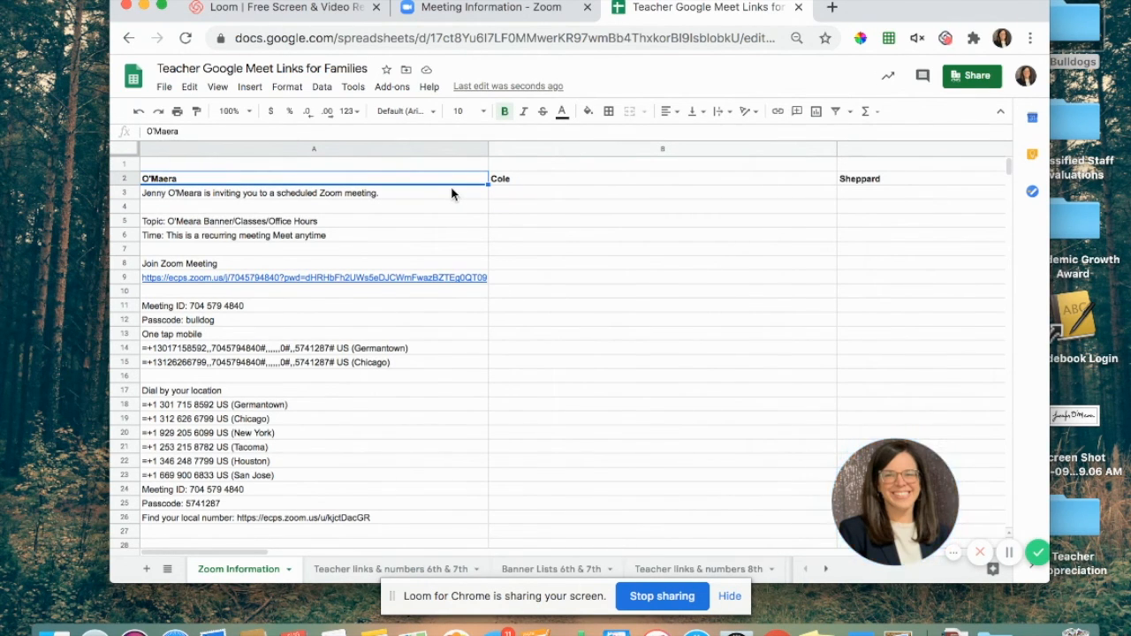
pyautogui.click(452, 192)
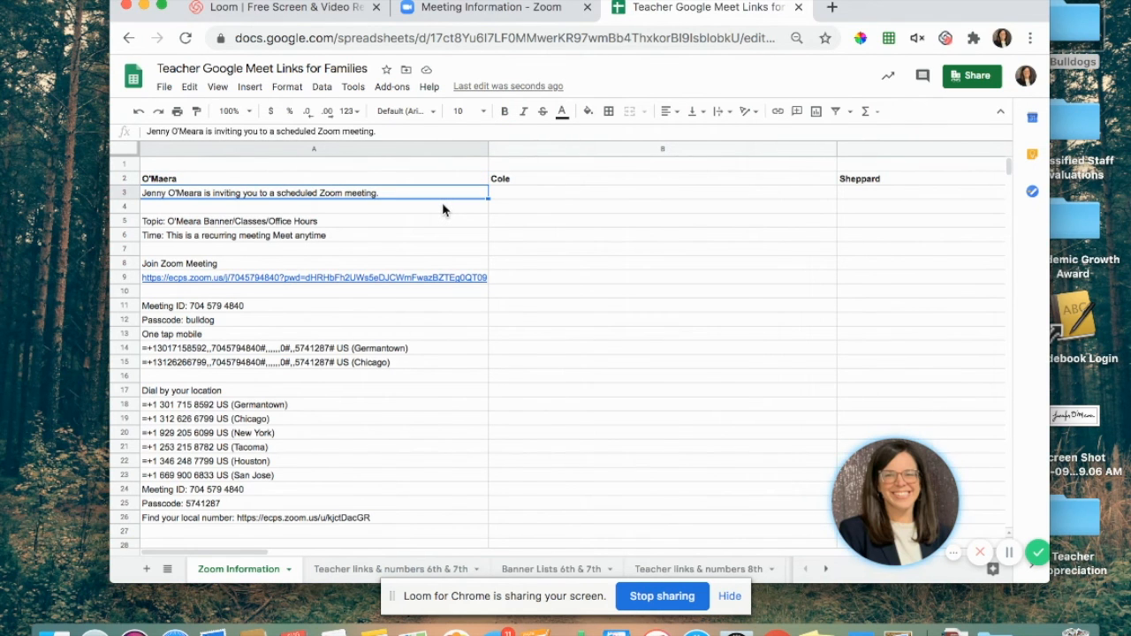
pyautogui.click(513, 194)
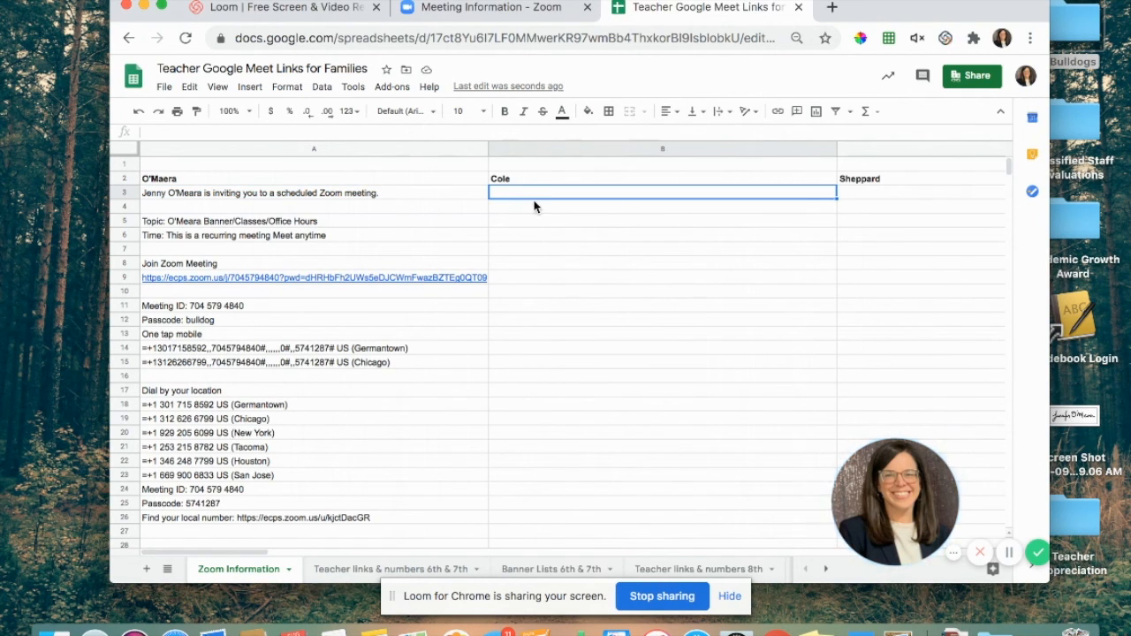